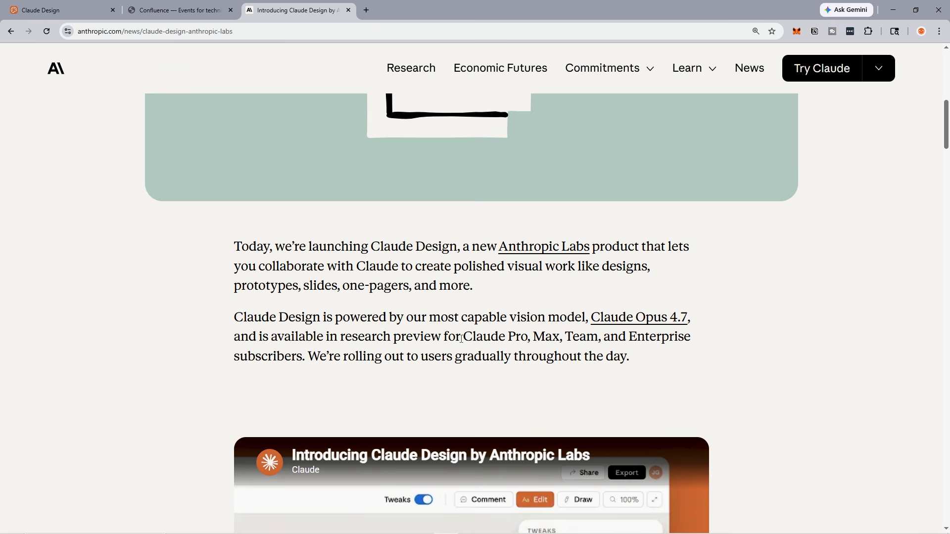
# Read which subscription plans include Claude Design in the Anthropic announcement, and switch to the Claude Design home page
pyautogui.moveTo(462, 339); pyautogui.dragTo(304, 356)
pyautogui.click(629, 336)
pyautogui.click(33, 3)
pyautogui.hotkey('ctrl', '+')
pyautogui.hotkey('ctrl', '+')
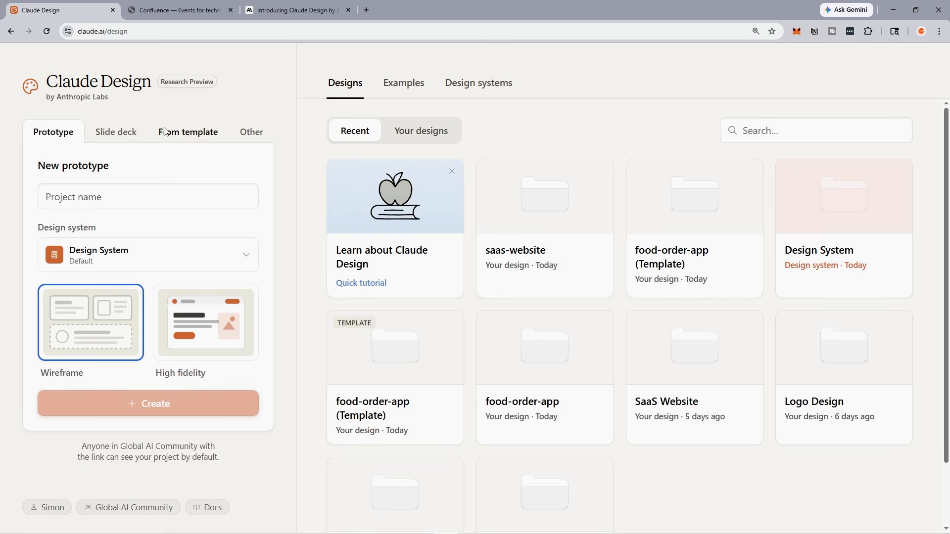
pyautogui.hotkey('ctrl', '-')
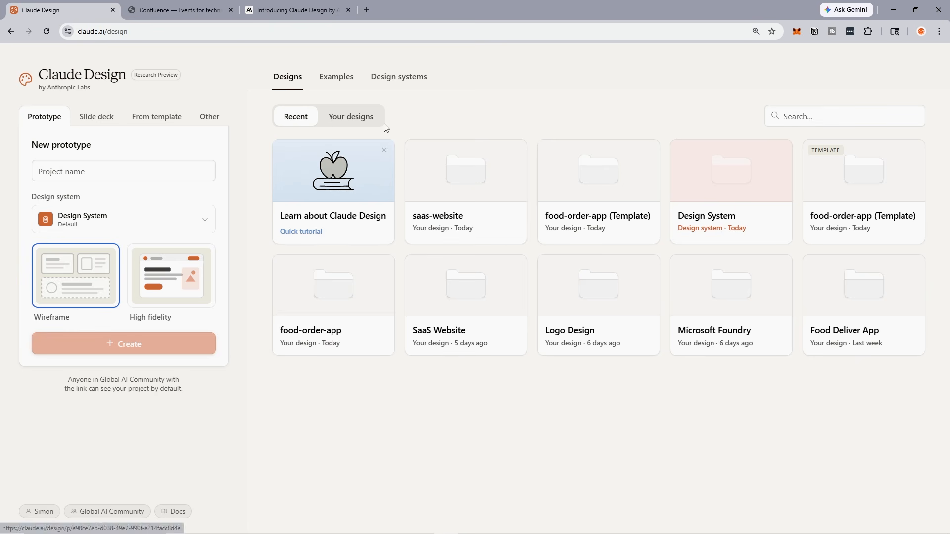
# Browse the gallery of example designs and the list of existing design systems, and return to the Designs overview
pyautogui.click(330, 77)
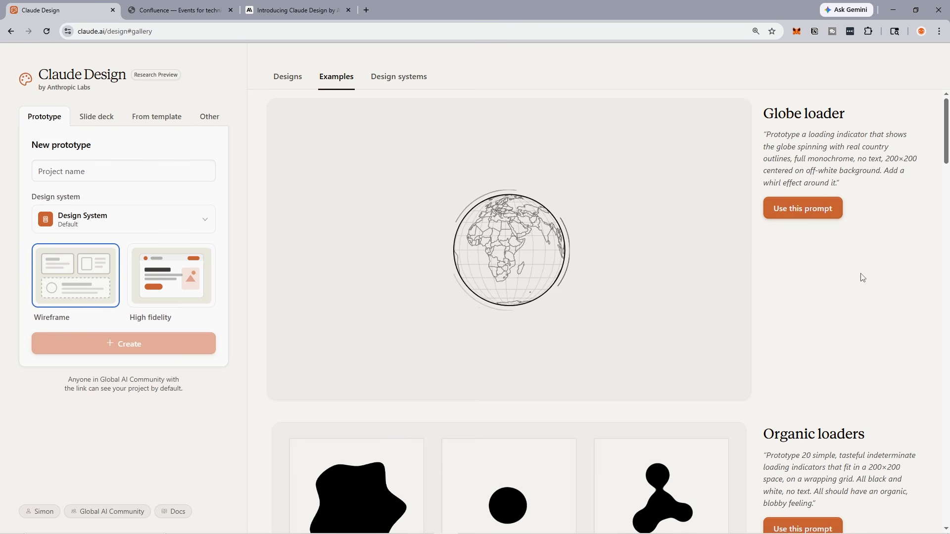
pyautogui.scroll(-5, 890, 278)
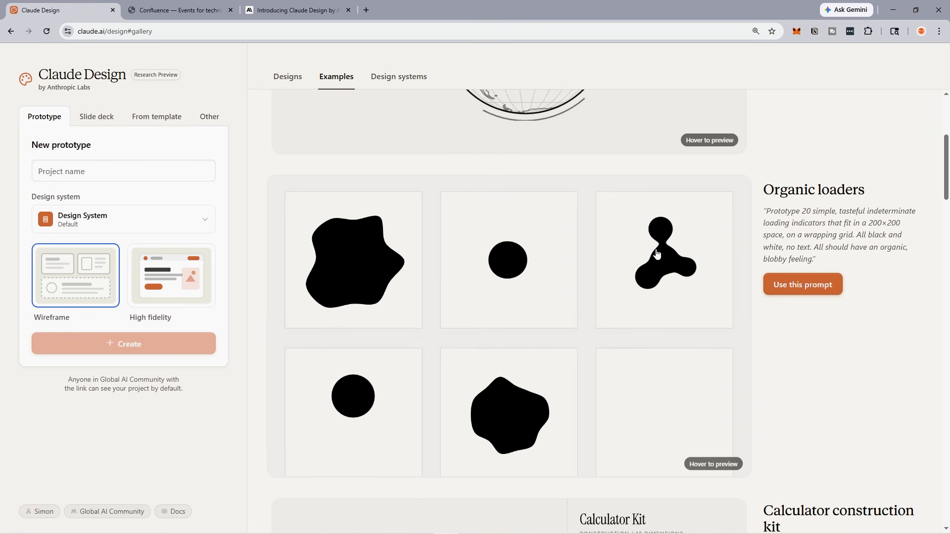
pyautogui.scroll(-1, 815, 289)
pyautogui.scroll(-3, 815, 289)
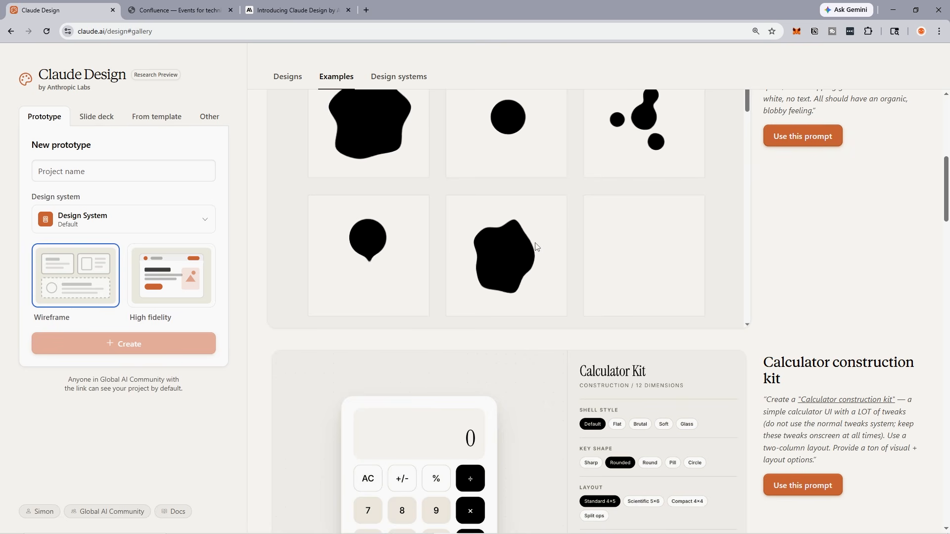
pyautogui.scroll(-2, 577, 252)
pyautogui.scroll(-12, 790, 297)
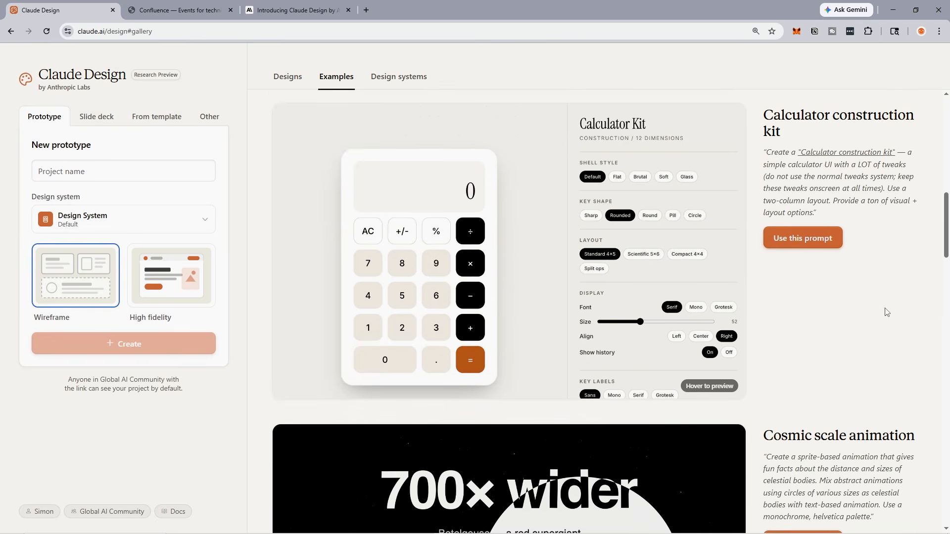
pyautogui.scroll(-8, 886, 310)
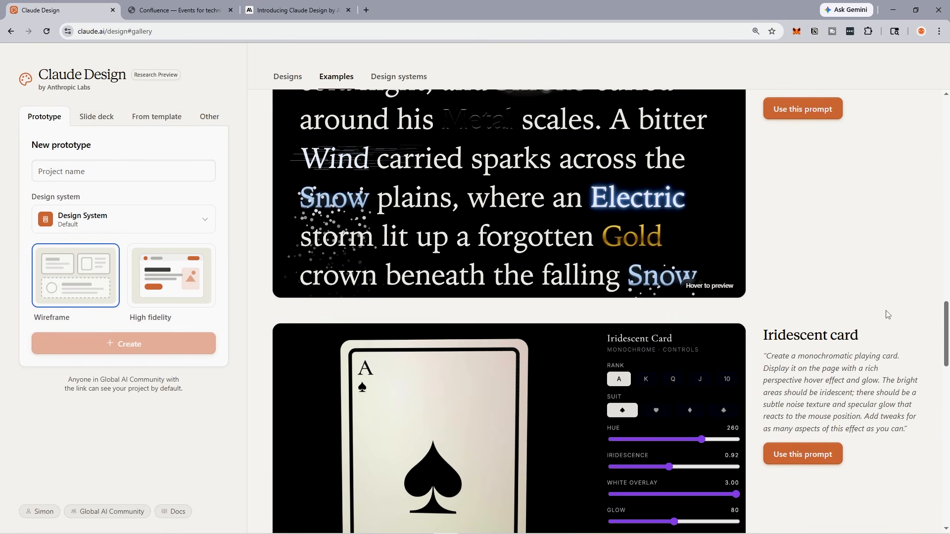
pyautogui.scroll(15, 887, 312)
pyautogui.scroll(10, 887, 315)
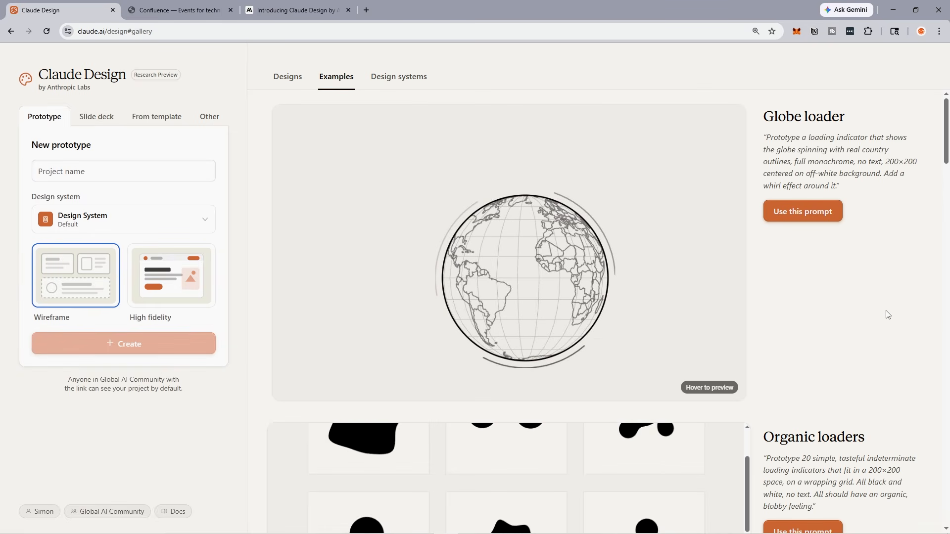
pyautogui.click(402, 80)
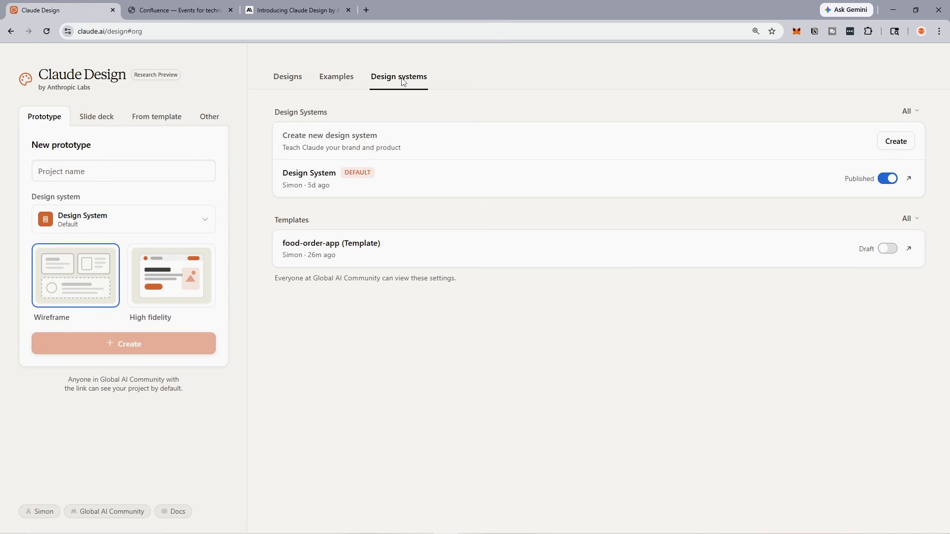
pyautogui.click(288, 82)
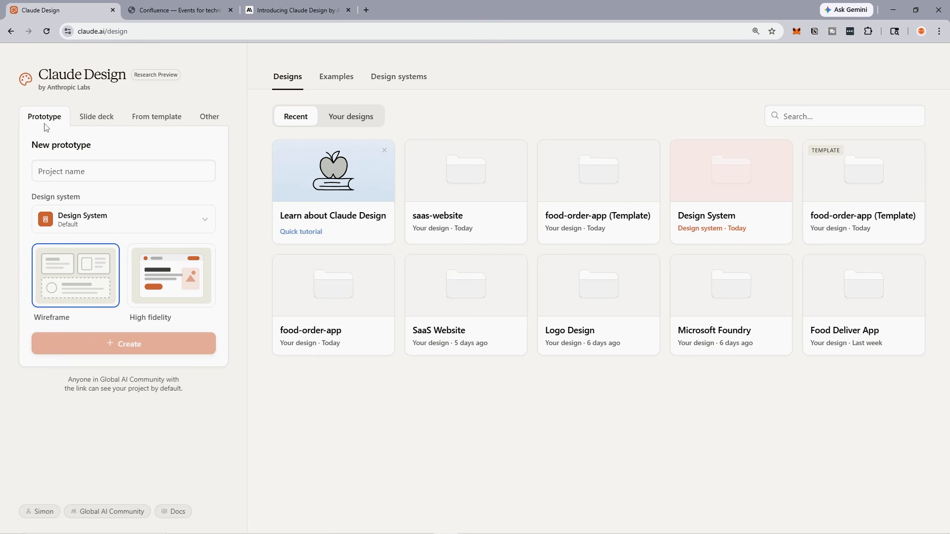
# Set the new prototype's design system to None
pyautogui.click(123, 173)
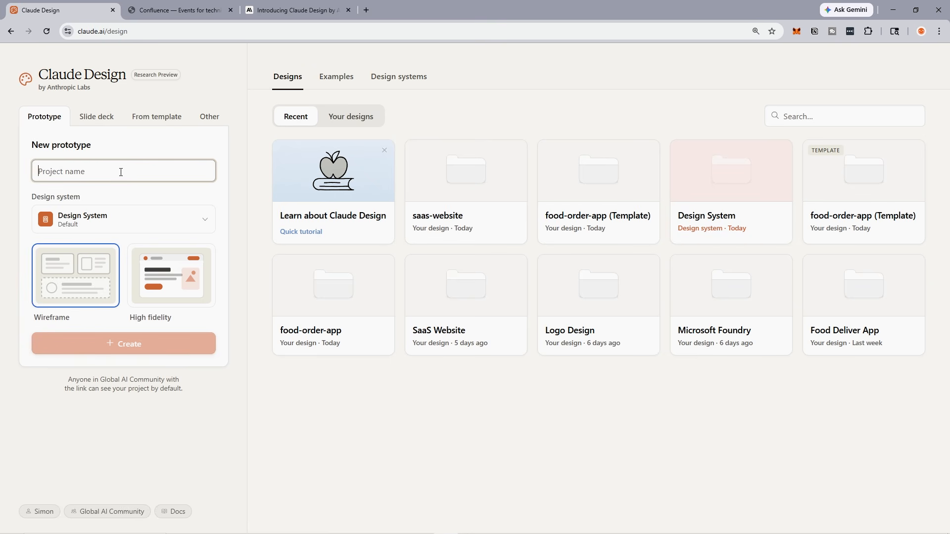
pyautogui.click(138, 218)
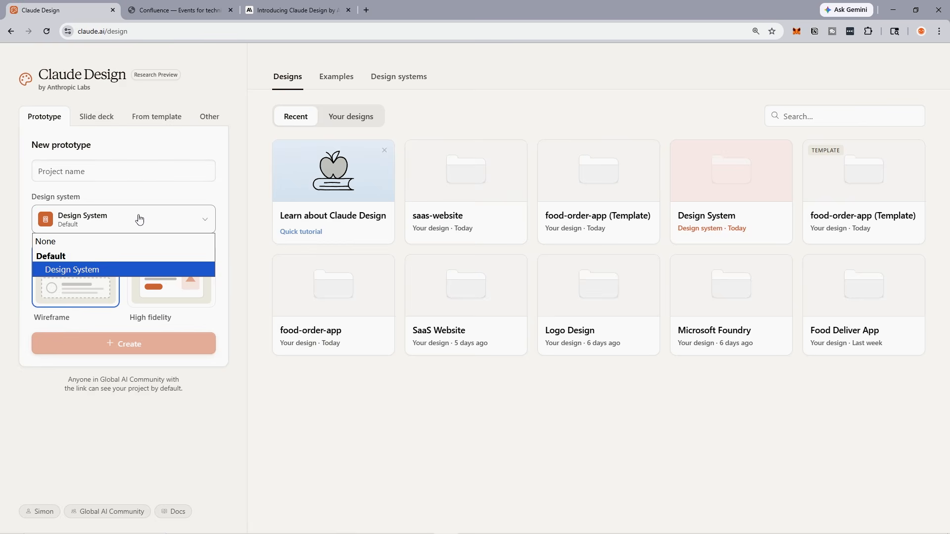
pyautogui.click(100, 247)
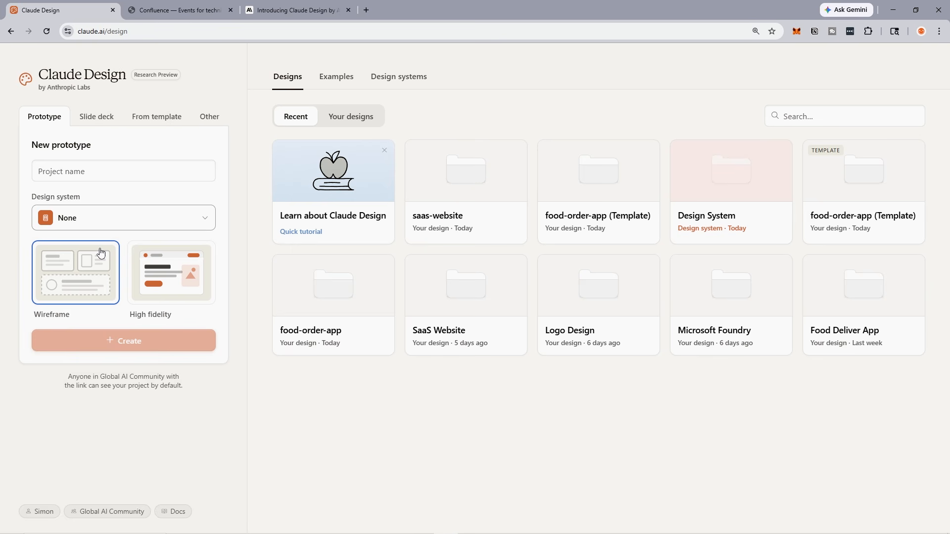
# Start a new design system, examine the company, code, .fig, asset and notes fields of its setup form, and go back to the overview
pyautogui.click(409, 77)
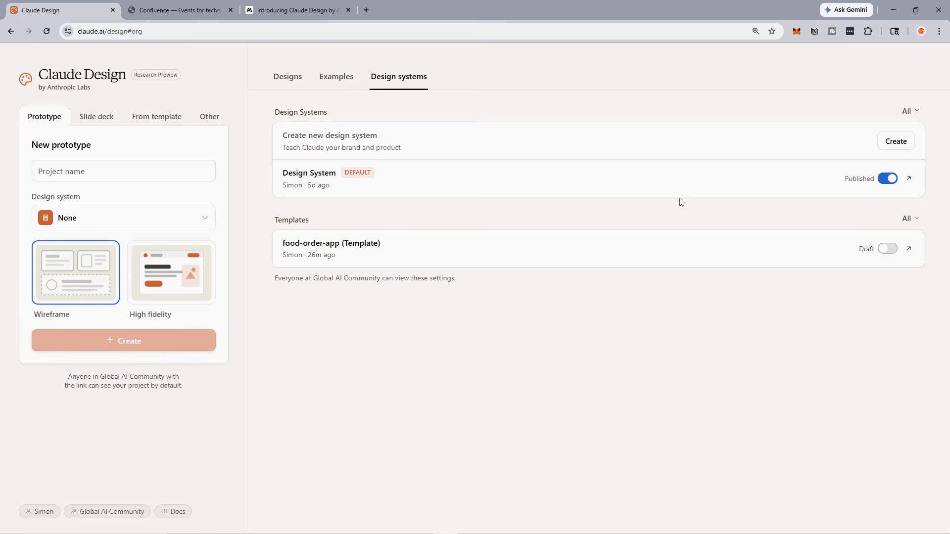
pyautogui.click(896, 142)
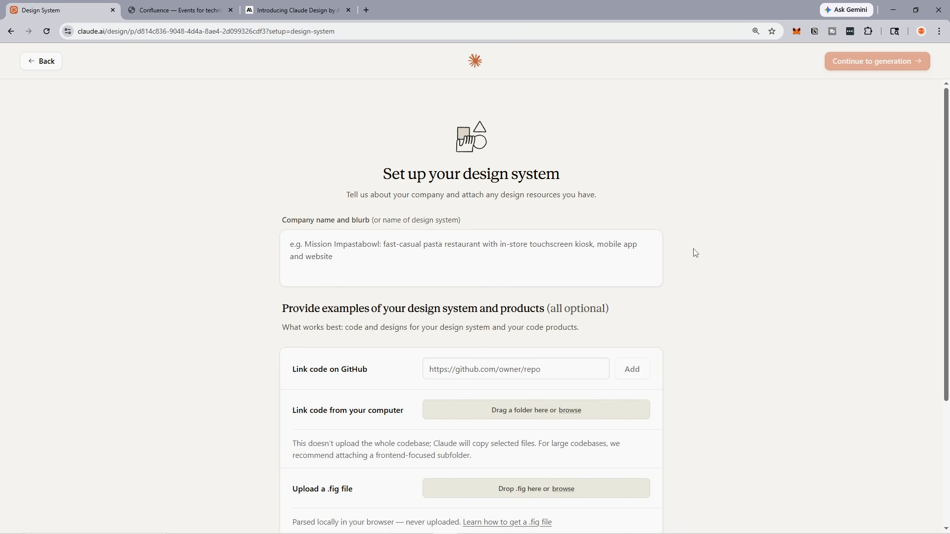
pyautogui.scroll(-2, 696, 253)
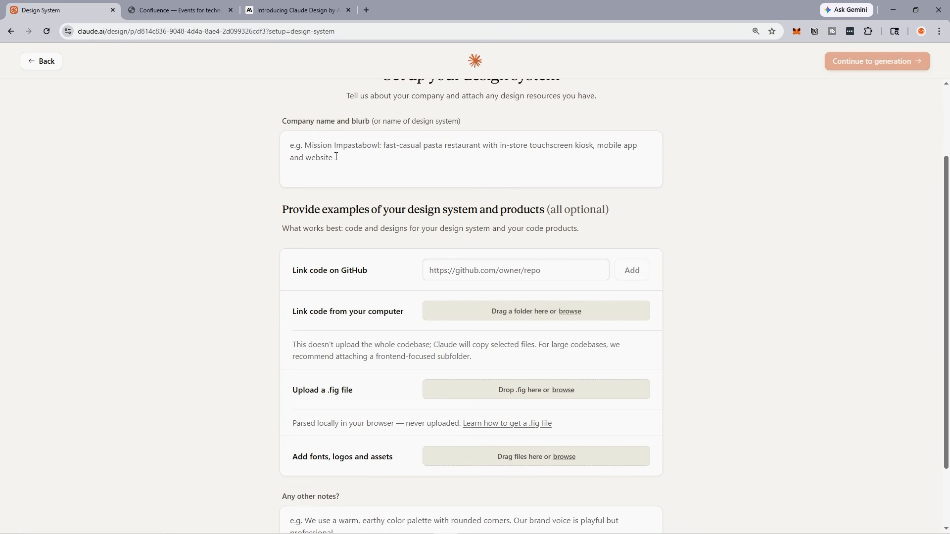
pyautogui.scroll(-2, 332, 156)
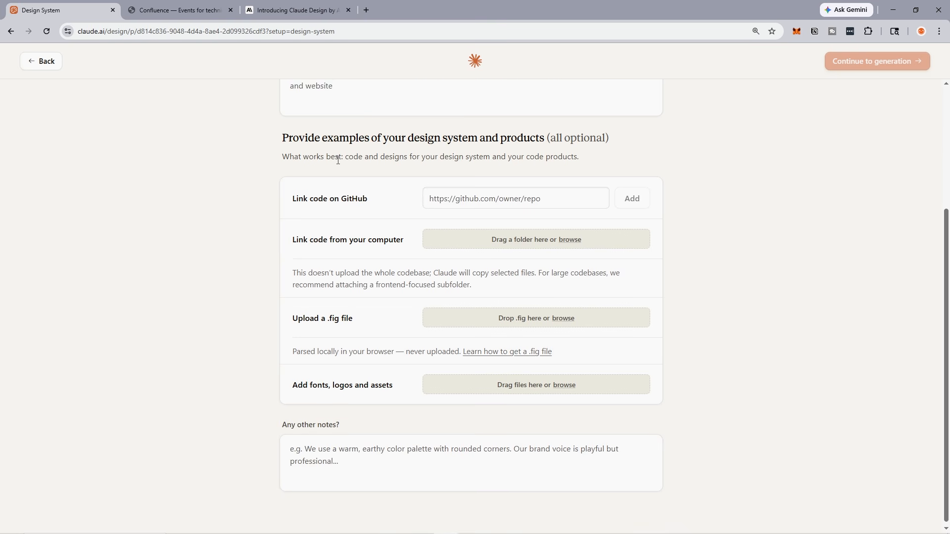
pyautogui.click(470, 196)
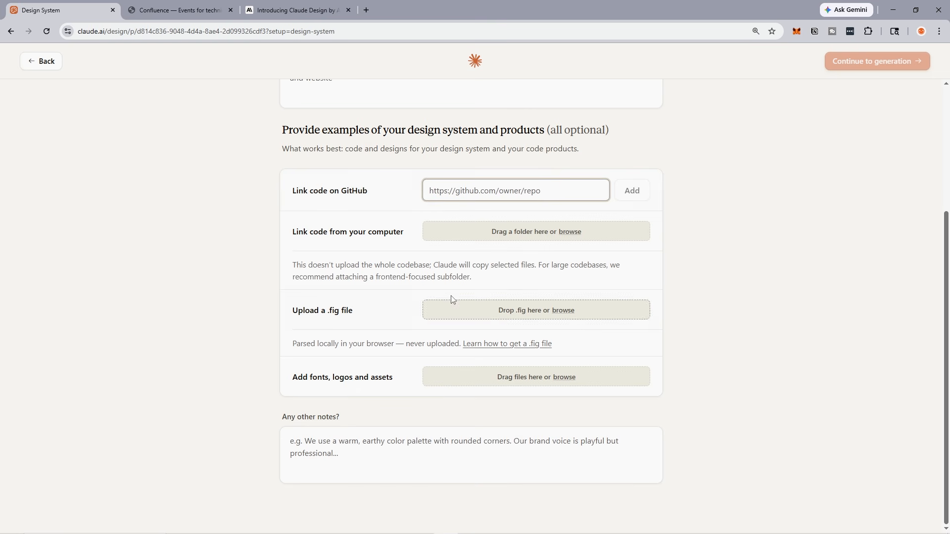
pyautogui.click(783, 347)
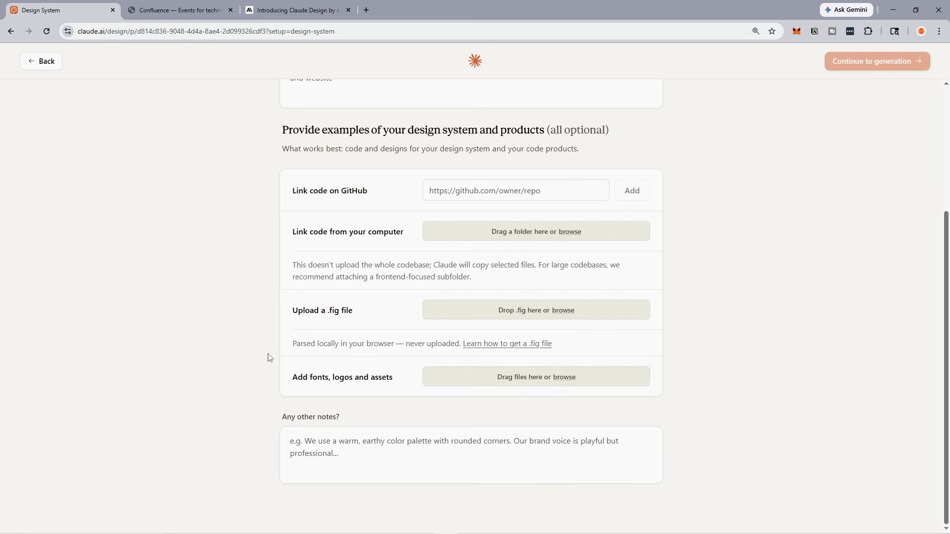
pyautogui.scroll(3, 622, 384)
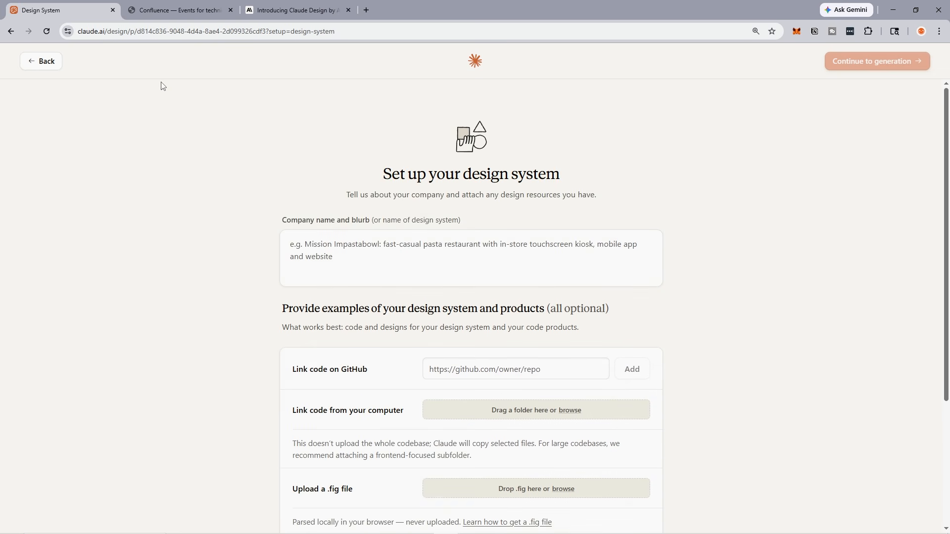
pyautogui.click(27, 64)
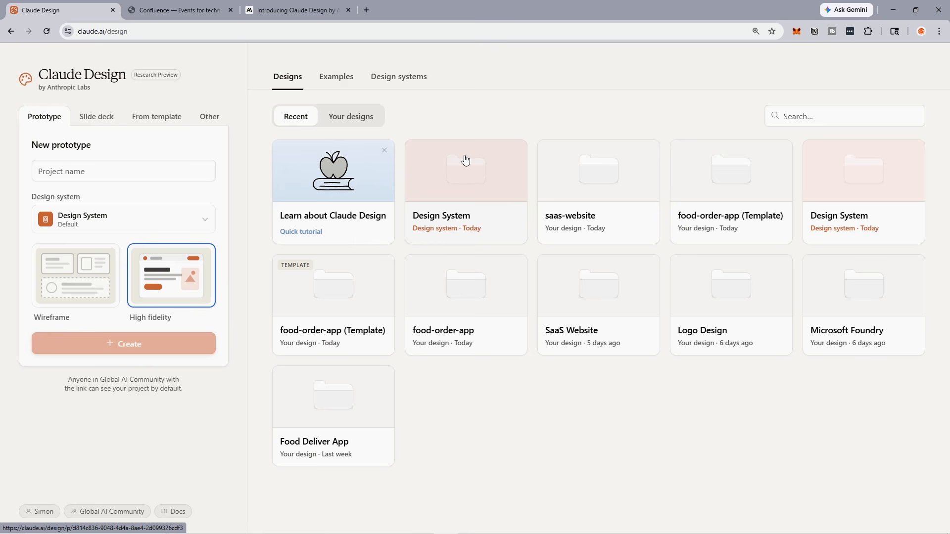
# Configure the new prototype with no design system and the Wireframe fidelity option
pyautogui.click(140, 219)
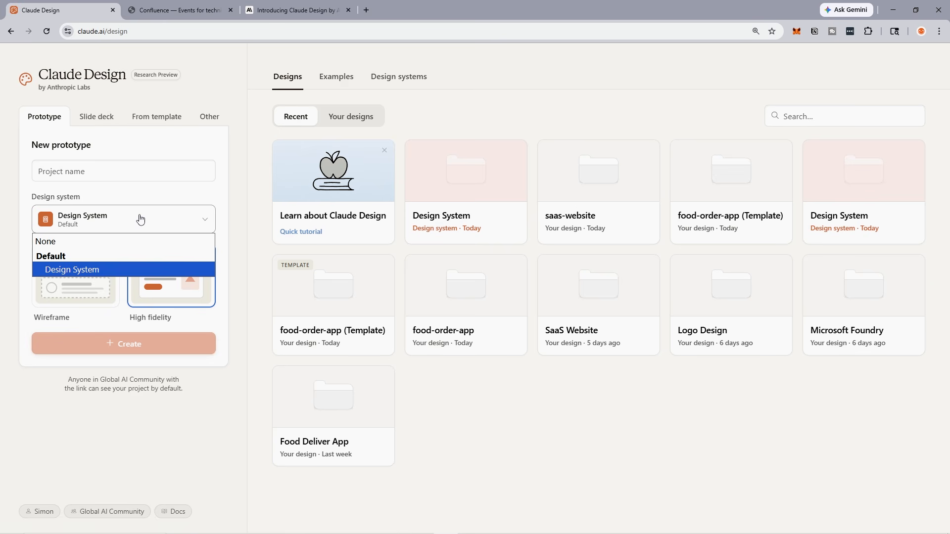
pyautogui.click(8, 215)
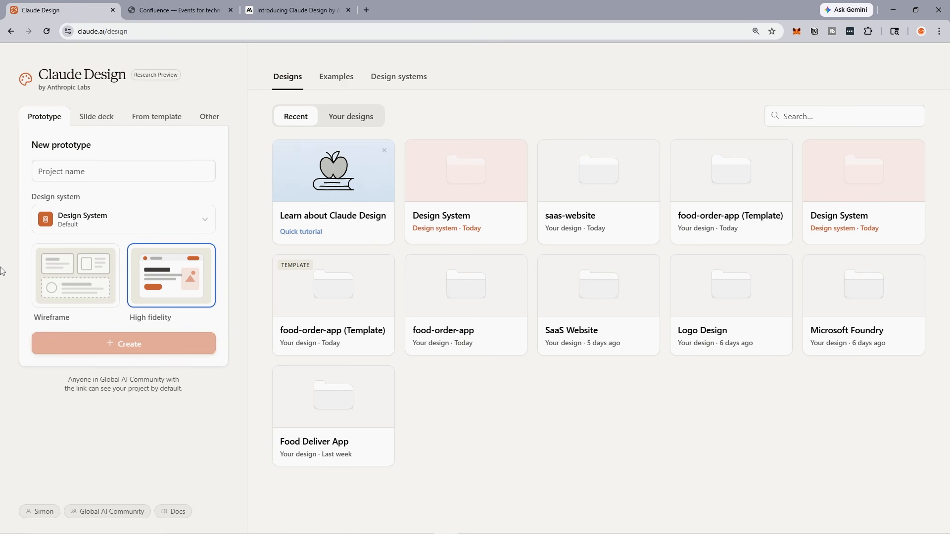
pyautogui.click(72, 171)
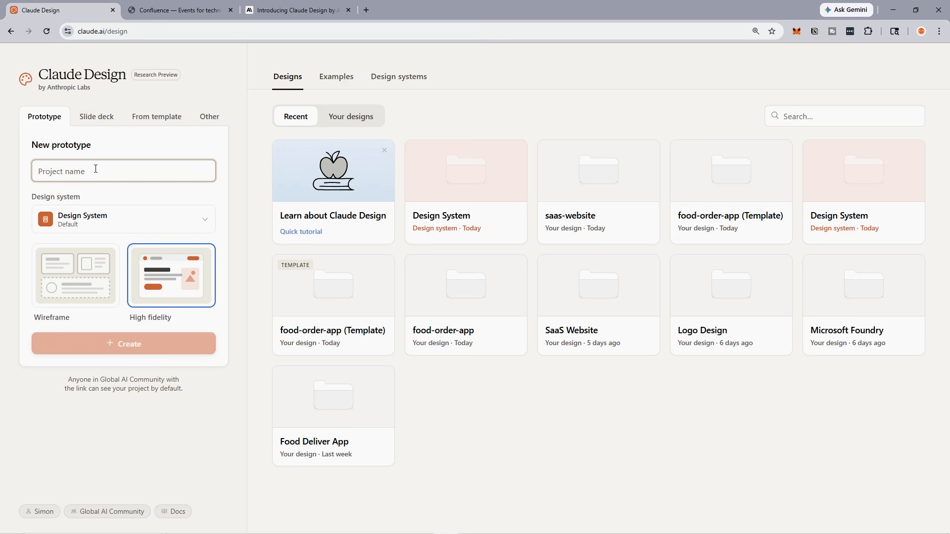
pyautogui.click(120, 218)
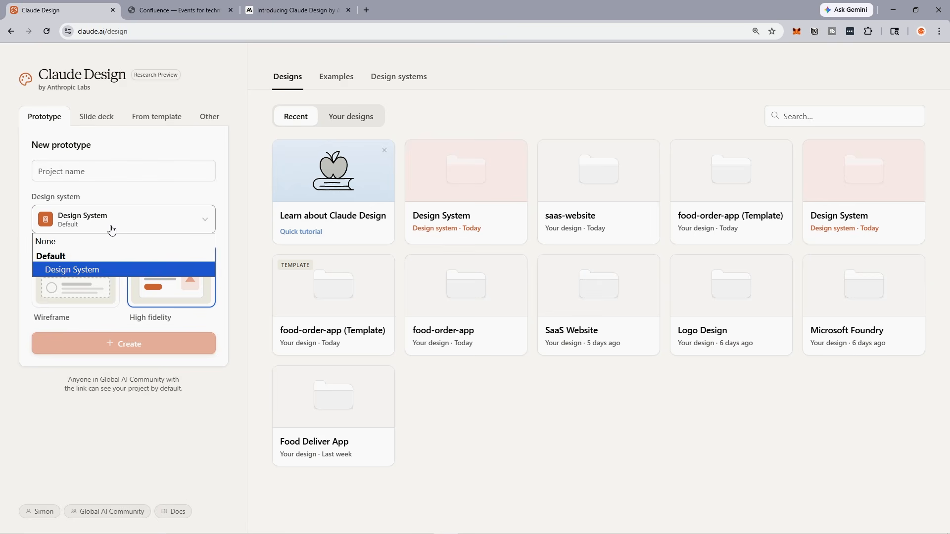
pyautogui.click(84, 242)
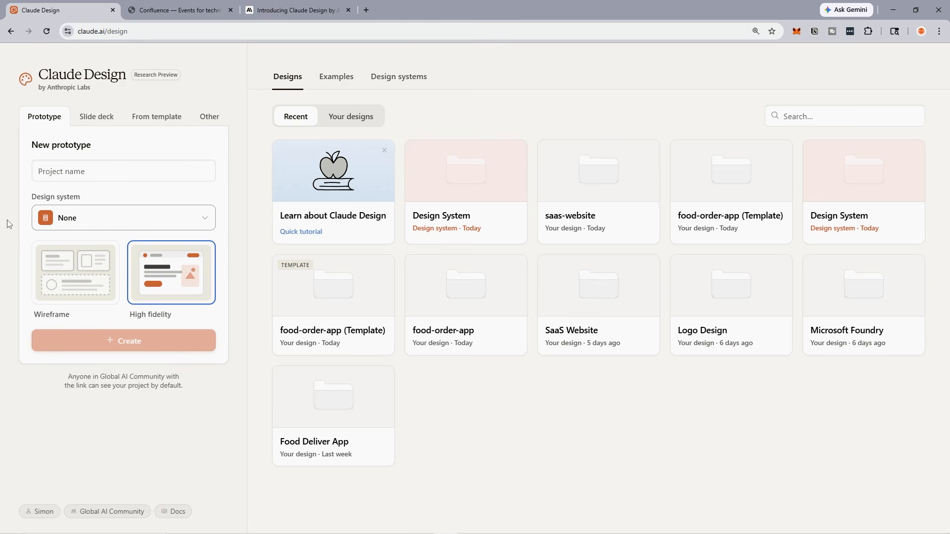
pyautogui.click(98, 276)
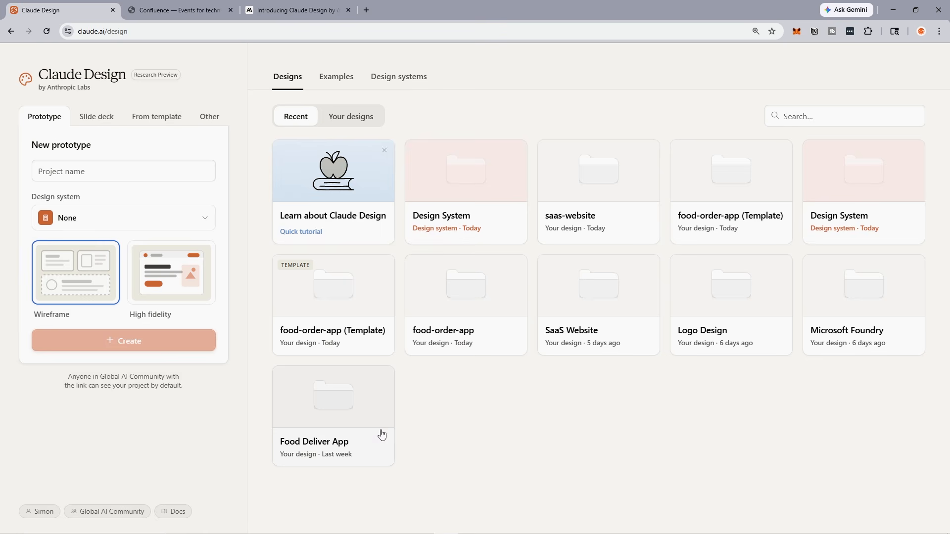
# Open the Food Deliver App design and examine its original prompt and the answered setup questions in the chat
pyautogui.click(326, 405)
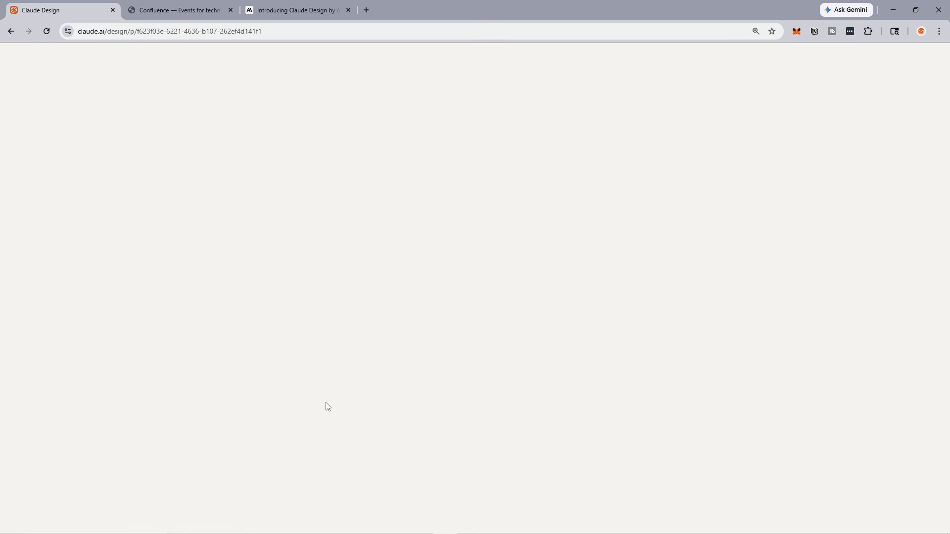
pyautogui.scroll(5, 149, 306)
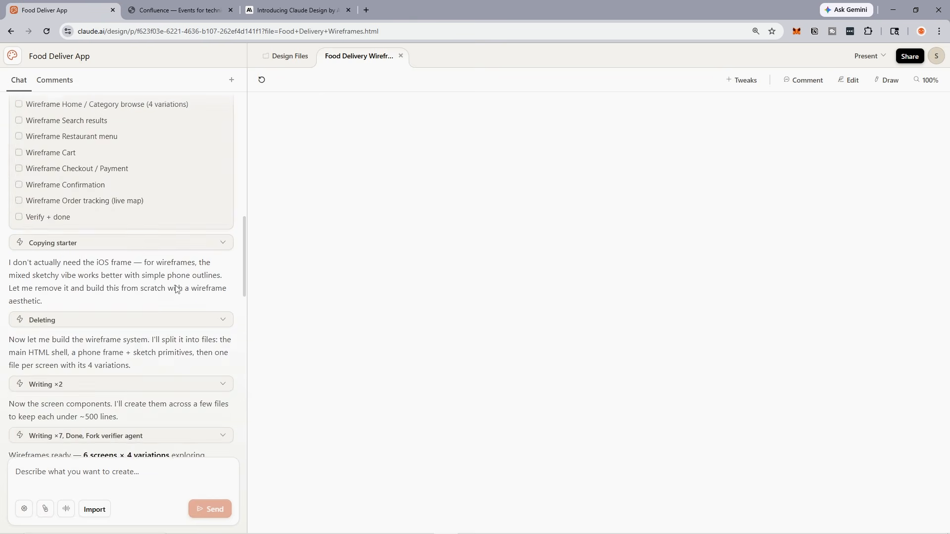
pyautogui.scroll(5, 176, 290)
pyautogui.scroll(5, 125, 209)
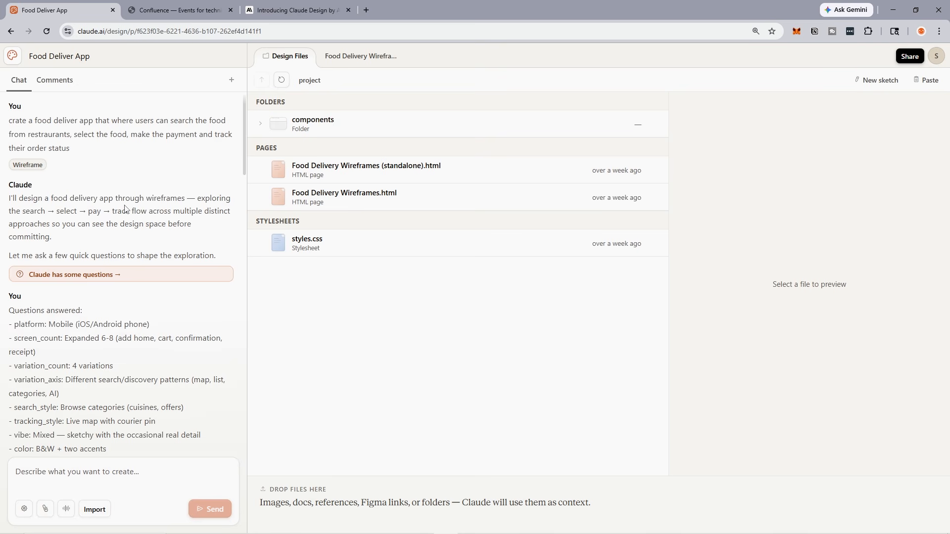
pyautogui.hotkey('ctrl', '+')
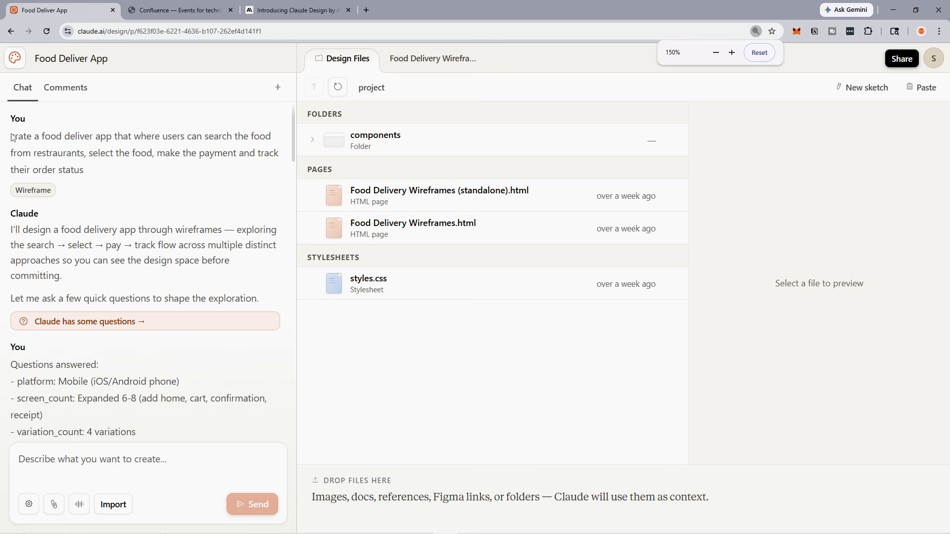
pyautogui.moveTo(12, 137); pyautogui.dragTo(271, 143)
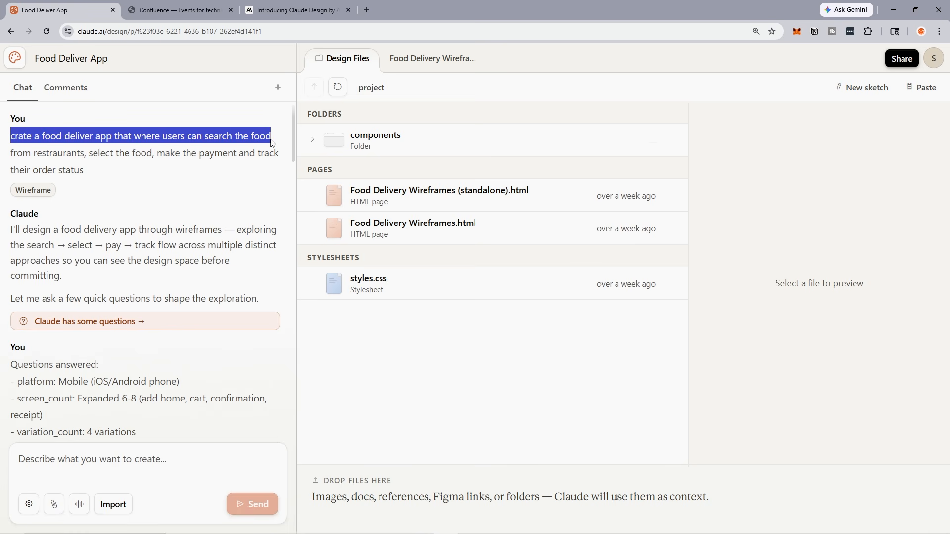
pyautogui.moveTo(6, 152); pyautogui.dragTo(279, 173)
pyautogui.click(199, 194)
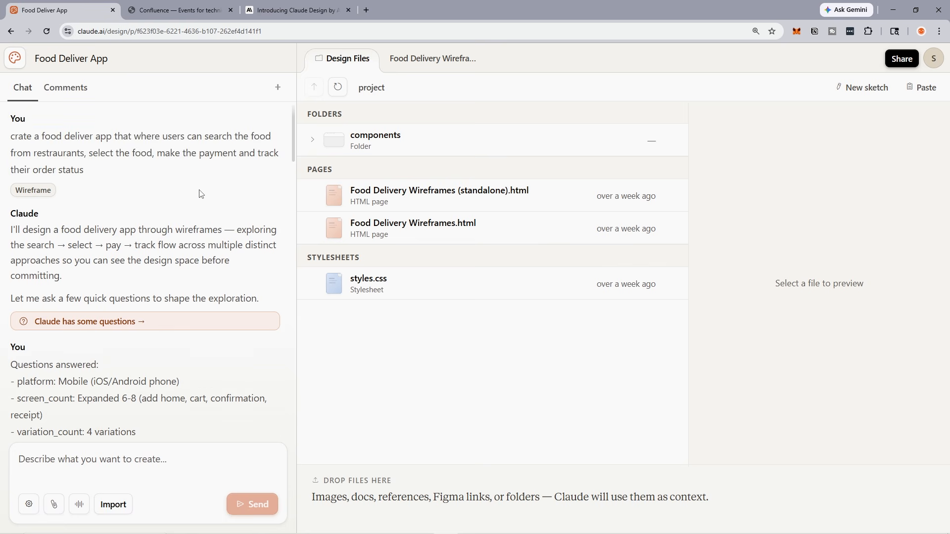
pyautogui.scroll(-1, 201, 207)
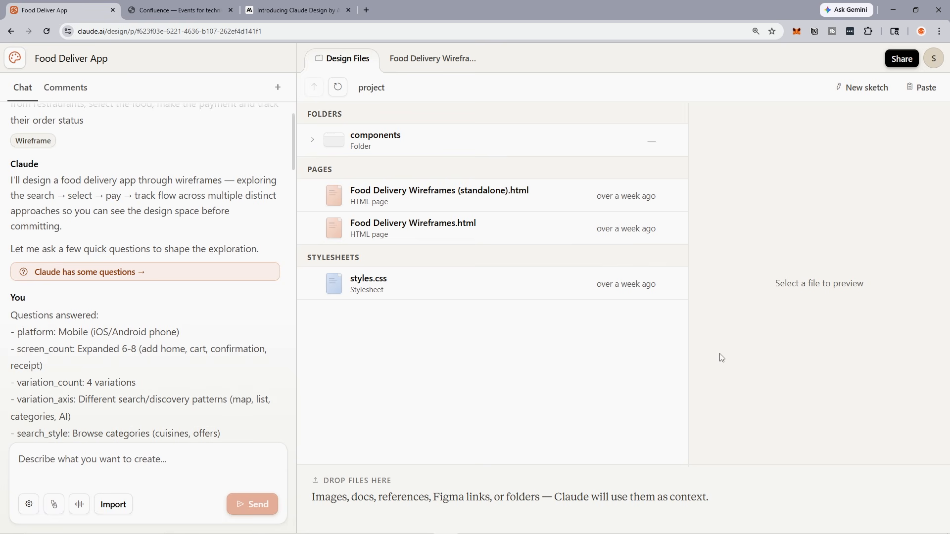
pyautogui.hotkey('ctrl', '-')
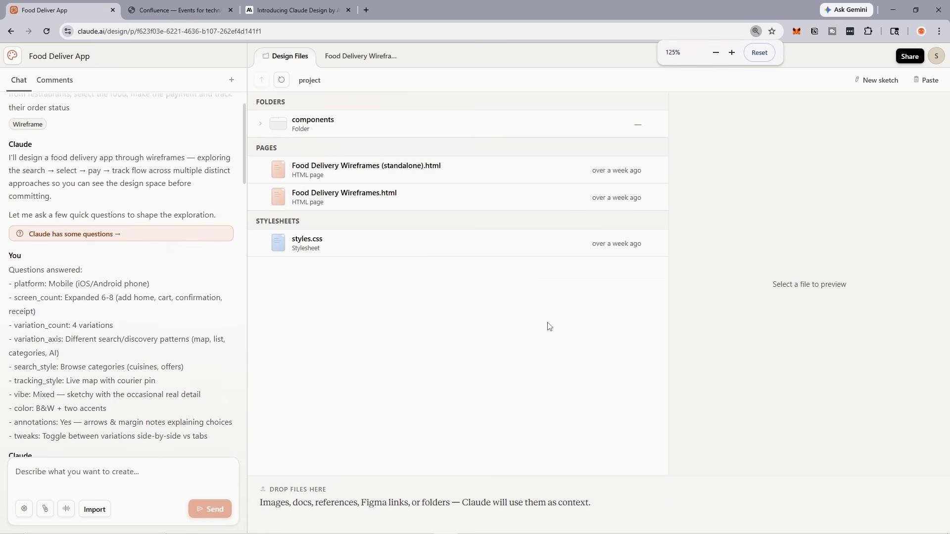
# Open the Food Delivery Wireframes page and examine the four Home / Discovery variations and their labels
pyautogui.click(360, 56)
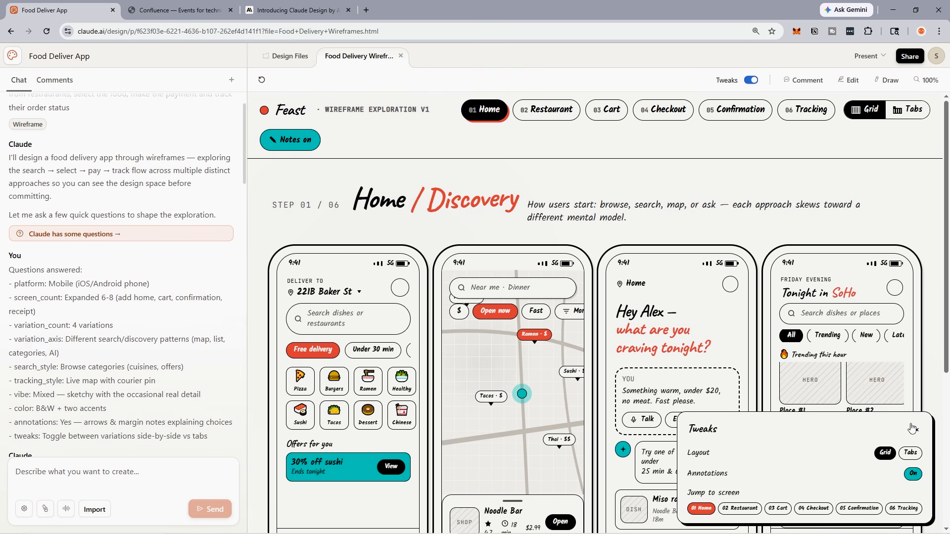
pyautogui.scroll(-1, 625, 368)
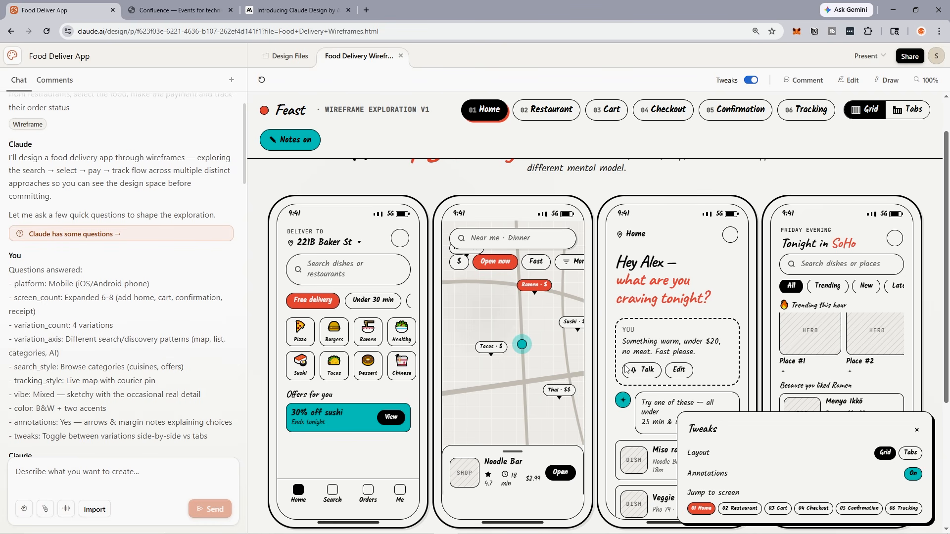
pyautogui.scroll(-1, 625, 369)
pyautogui.scroll(-3, 625, 369)
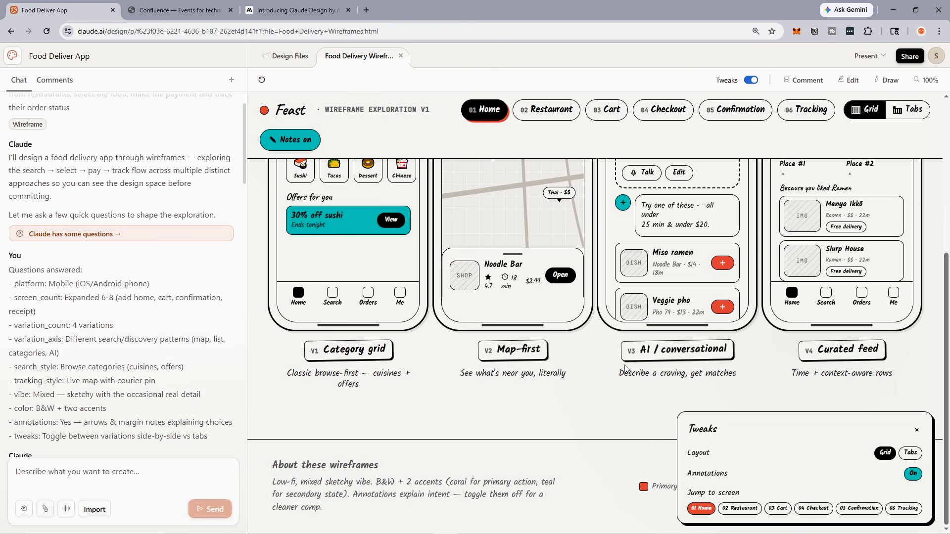
pyautogui.scroll(5, 624, 371)
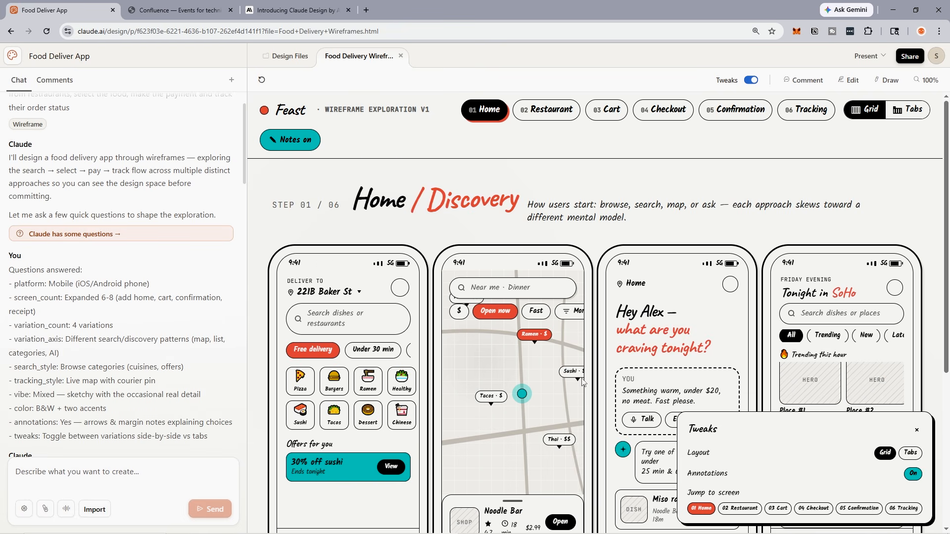
# Show the Restaurant / Menu wireframes and examine all four layout variations and their captions
pyautogui.click(550, 110)
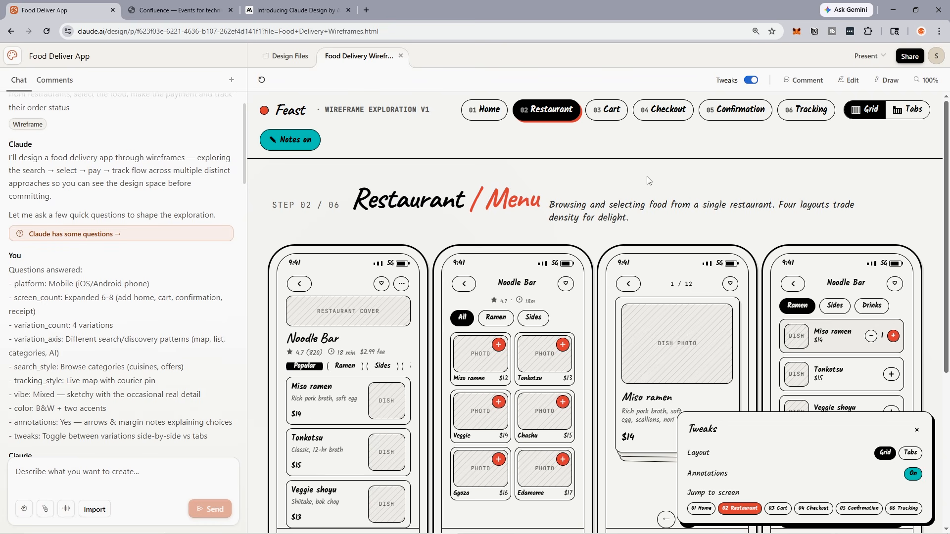
pyautogui.scroll(-2, 709, 368)
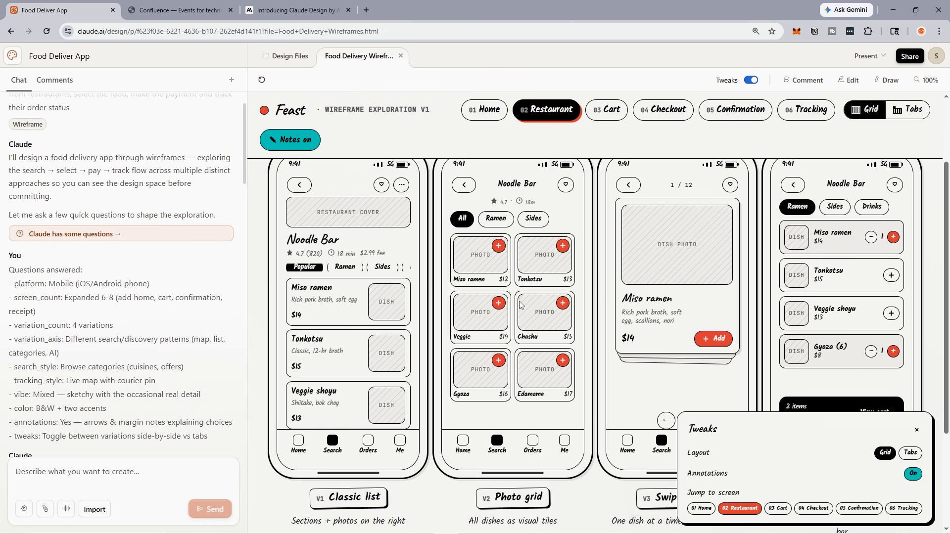
pyautogui.scroll(-2, 425, 324)
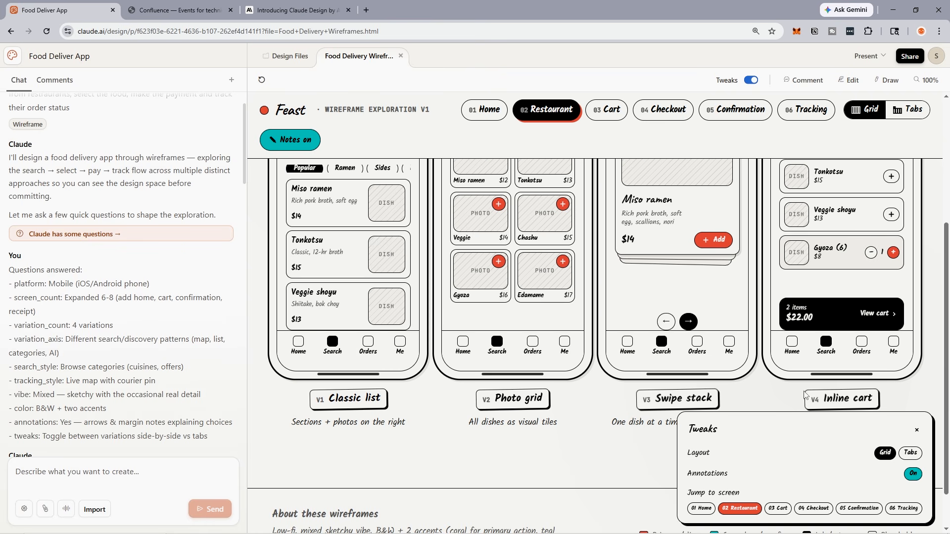
pyautogui.scroll(4, 804, 394)
# Go through the Cart, Checkout, Confirmation and Tracking wireframes, closing the Tweaks overlay along the way
pyautogui.click(607, 110)
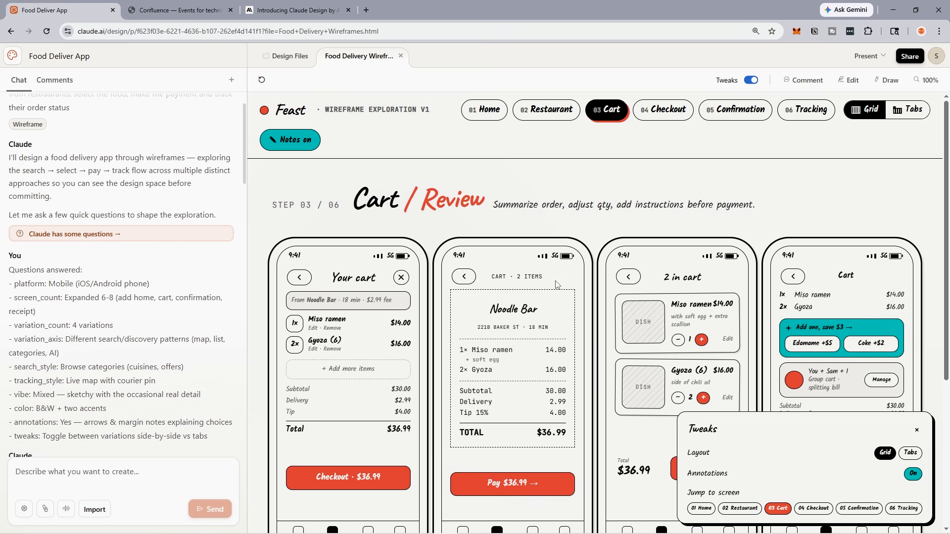
pyautogui.click(917, 431)
pyautogui.click(676, 110)
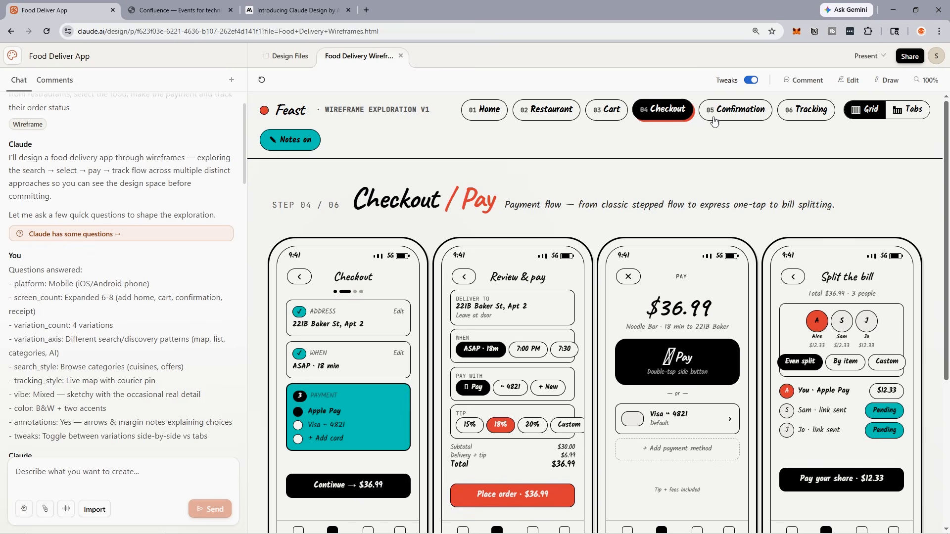
pyautogui.click(747, 115)
pyautogui.click(807, 111)
# Change the wireframe layout to Tabs and go through the four Tracking variations, ending on Full map + card
pyautogui.click(913, 117)
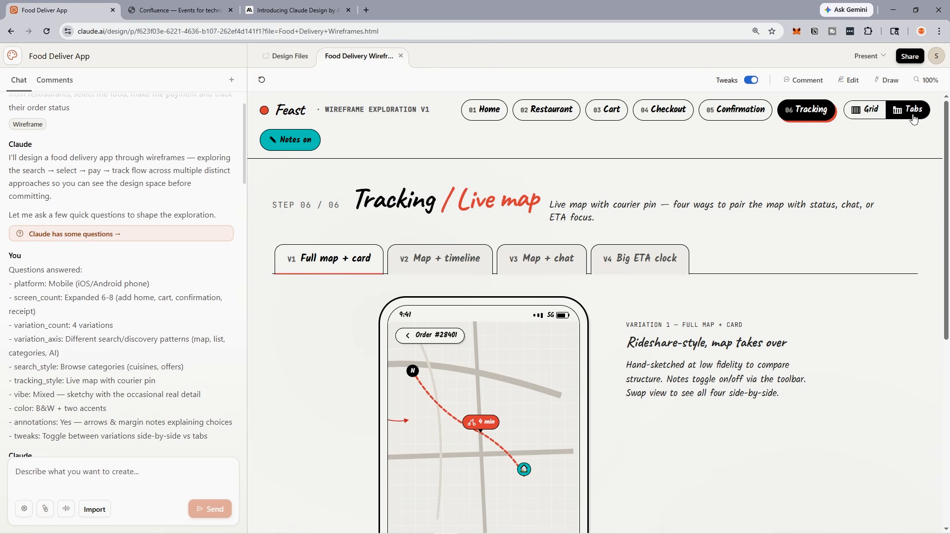
pyautogui.click(432, 273)
pyautogui.click(538, 269)
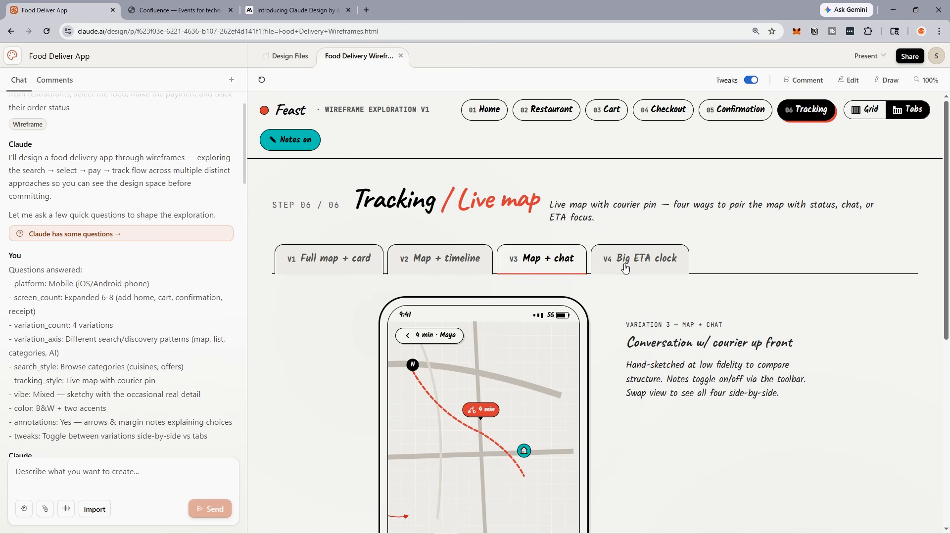
pyautogui.click(619, 268)
pyautogui.click(346, 268)
# Show the Home screen's Category grid variation in the tabbed layout and examine its phone mockup and description
pyautogui.click(485, 110)
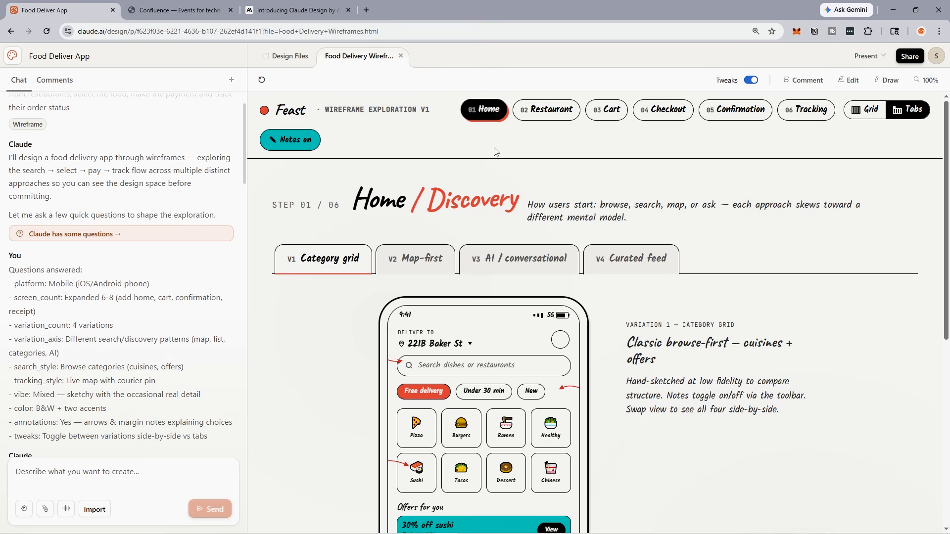
pyautogui.scroll(-3, 738, 319)
pyautogui.scroll(2, 738, 327)
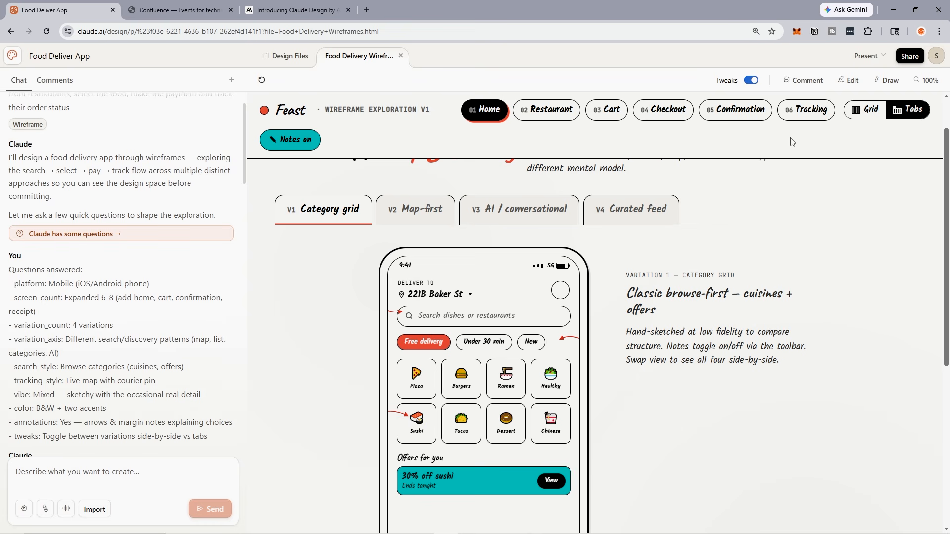
pyautogui.scroll(-1, 552, 343)
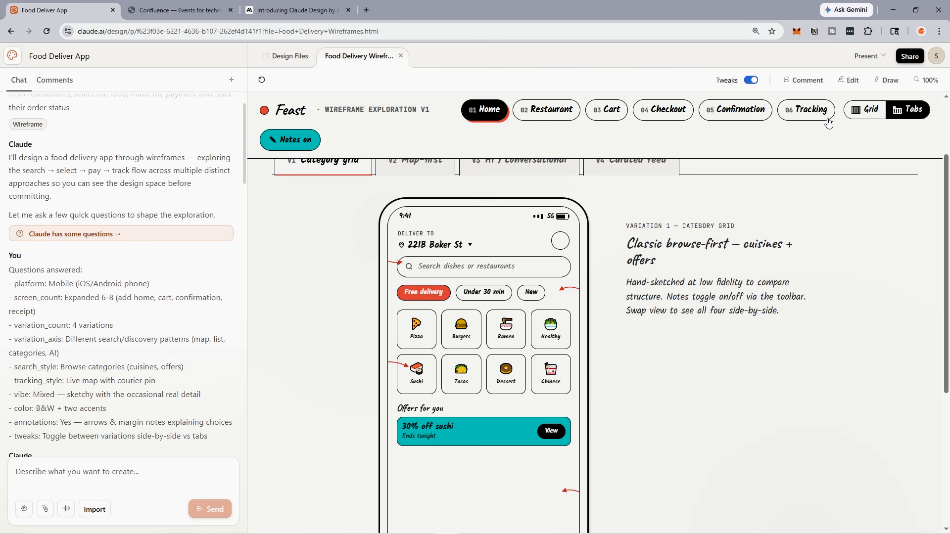
# Save the comment "this icon is perfect" on the Pizza category of the Home wireframe
pyautogui.click(805, 80)
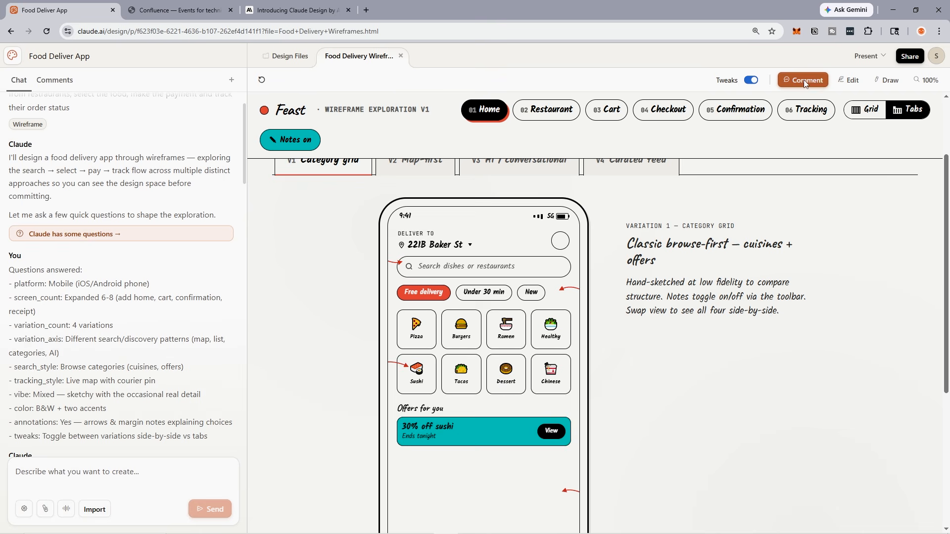
pyautogui.click(422, 331)
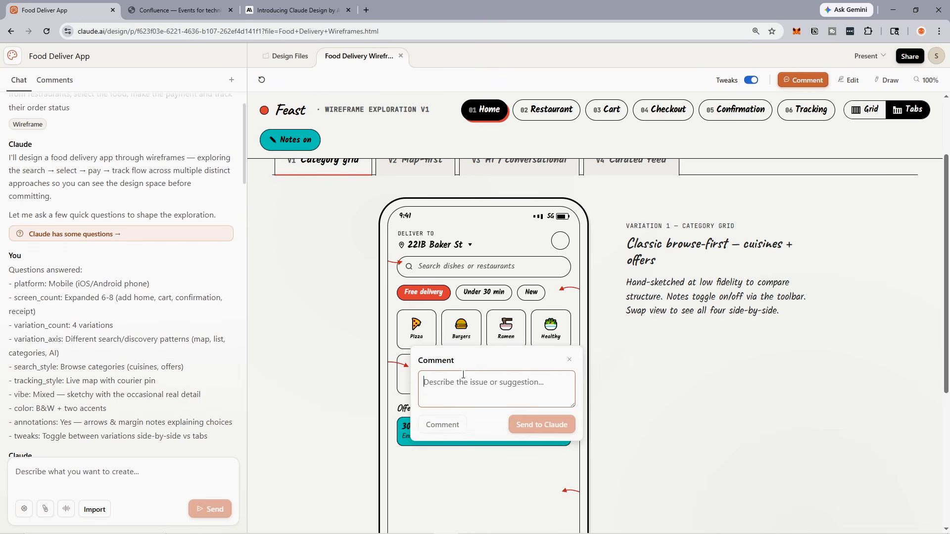
pyautogui.write('this icon is perft')
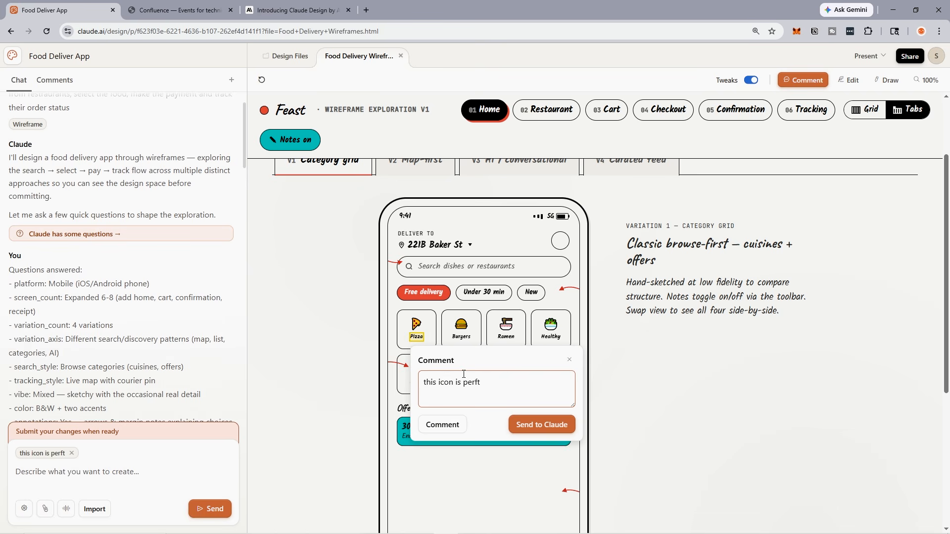
pyautogui.write('fect')
pyautogui.press('BackSpace')
pyautogui.write('ect')
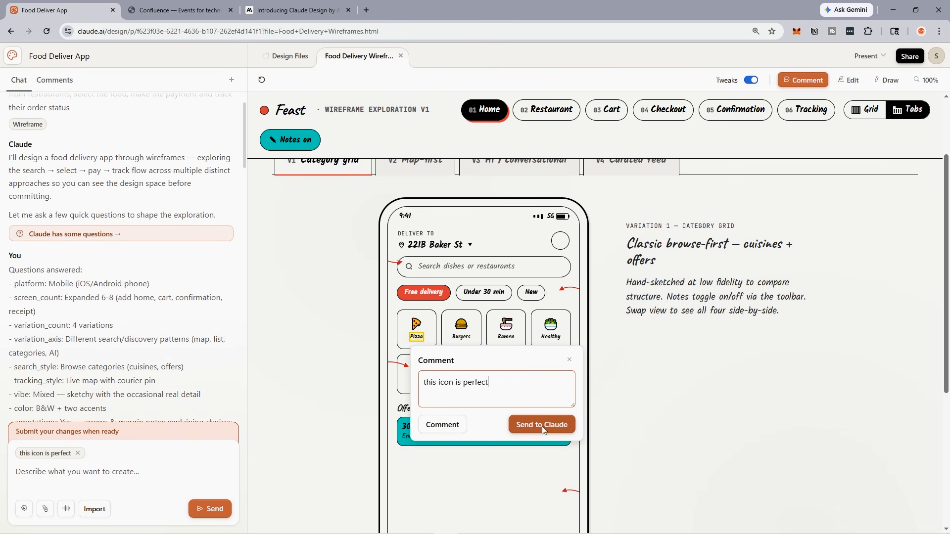
pyautogui.click(443, 426)
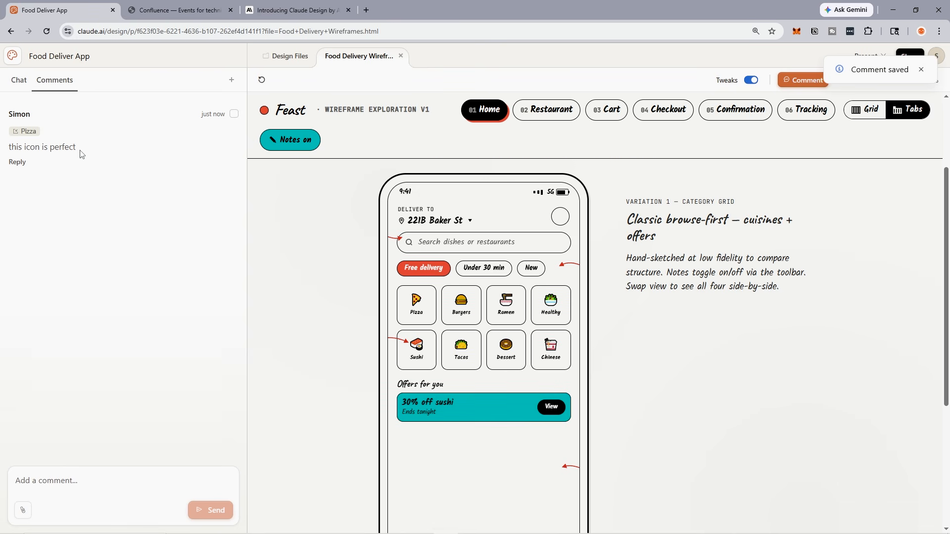
pyautogui.moveTo(88, 147); pyautogui.dragTo(15, 145)
pyautogui.click(136, 208)
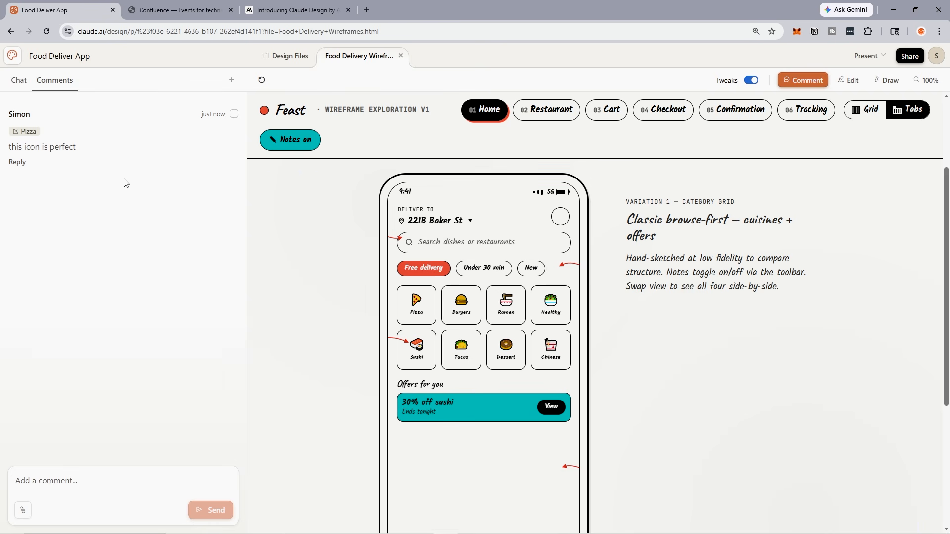
# Inspect the editable typography, size and box properties of the "Search dishes or restaurants" placeholder text
pyautogui.click(848, 82)
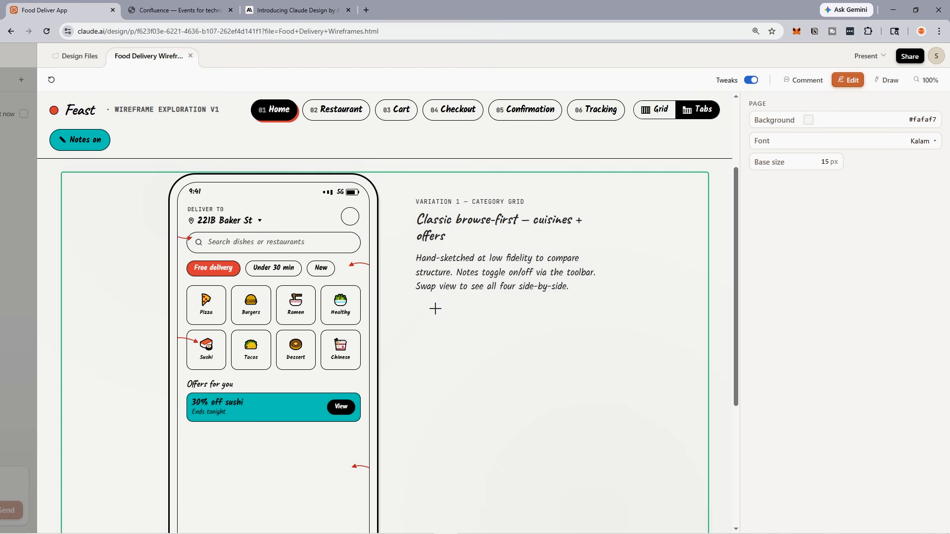
pyautogui.click(262, 240)
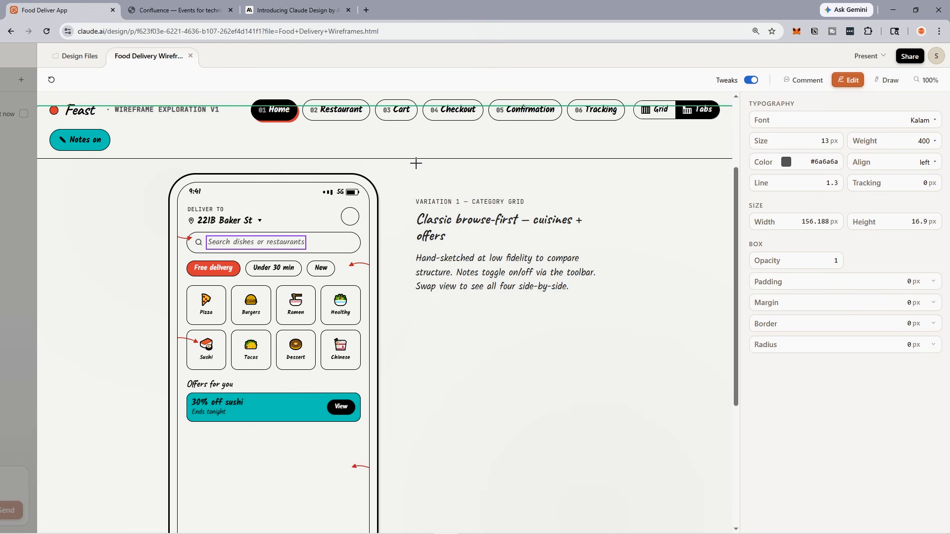
# Draw a freehand red loop in the empty area below the Category grid description, and undo it
pyautogui.click(886, 80)
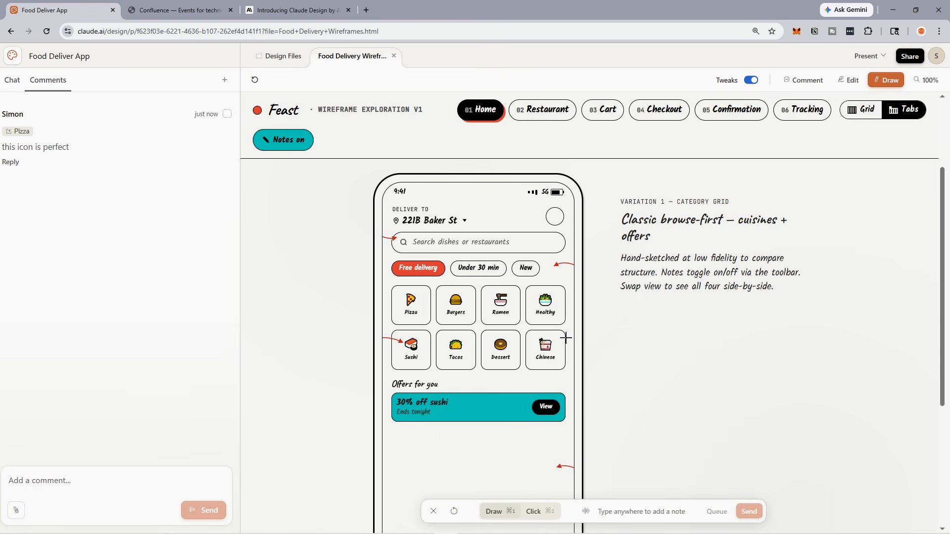
pyautogui.moveTo(679, 292)
pyautogui.mouseDown()
pyautogui.moveTo(633, 354)
pyautogui.moveTo(713, 307)
pyautogui.mouseUp()
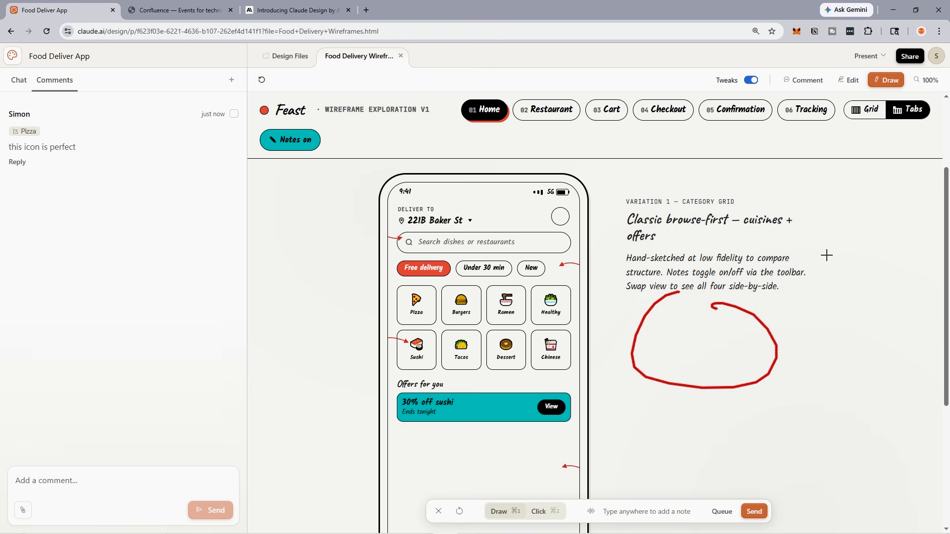
pyautogui.hotkey('ctrl', 'z')
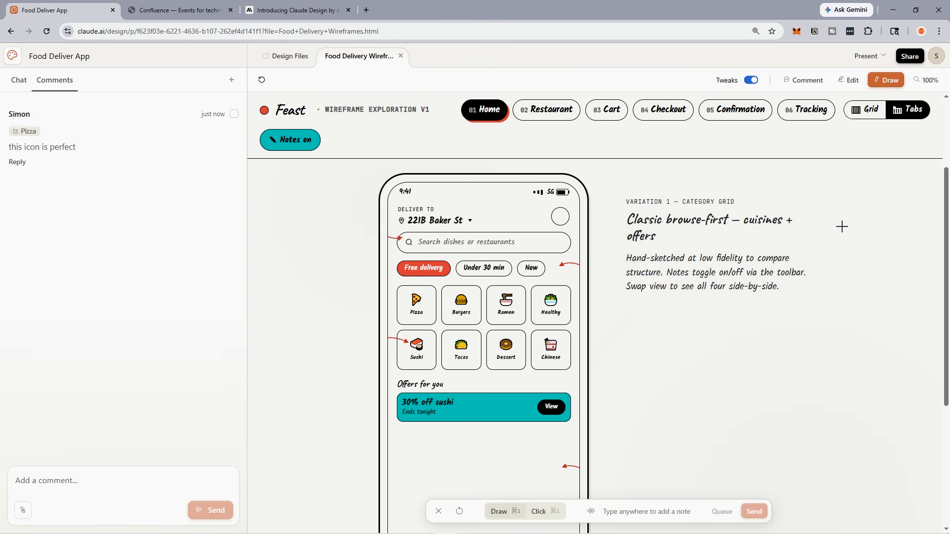
# Examine the design's sharing options, including access level, duplication, export formats and the Claude Code handoff
pyautogui.click(908, 57)
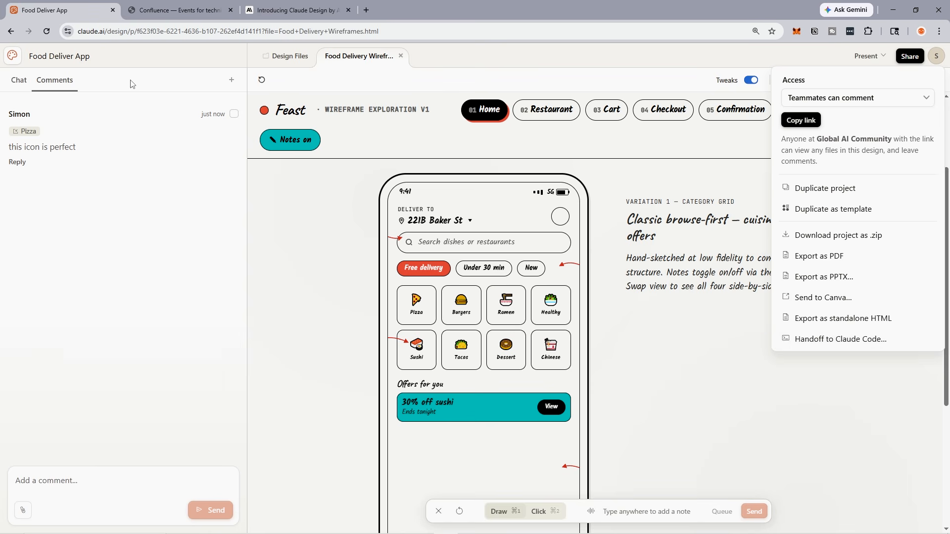
pyautogui.click(714, 372)
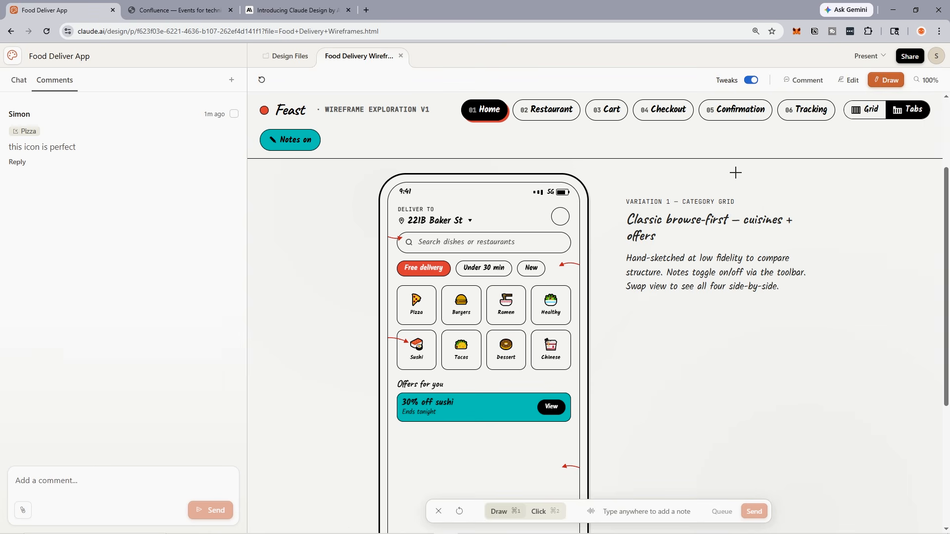
pyautogui.click(866, 110)
# Return to the design overview, choose Wireframe fidelity for the new prototype, and open the saas-website design
pyautogui.click(13, 56)
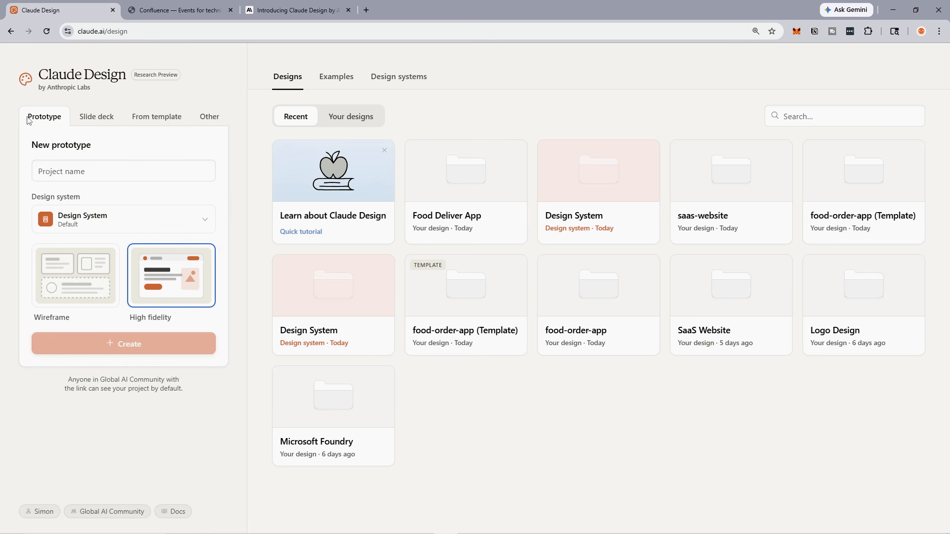
pyautogui.click(78, 275)
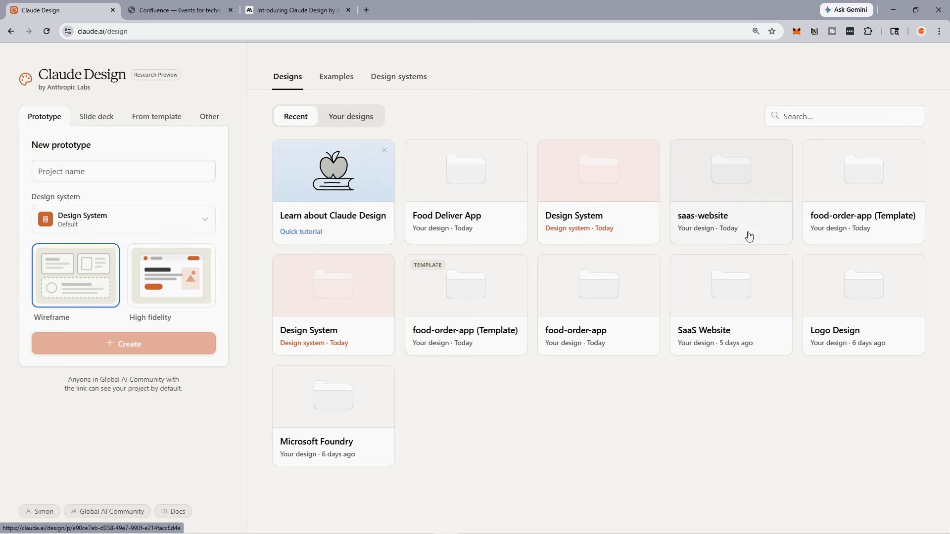
pyautogui.click(762, 210)
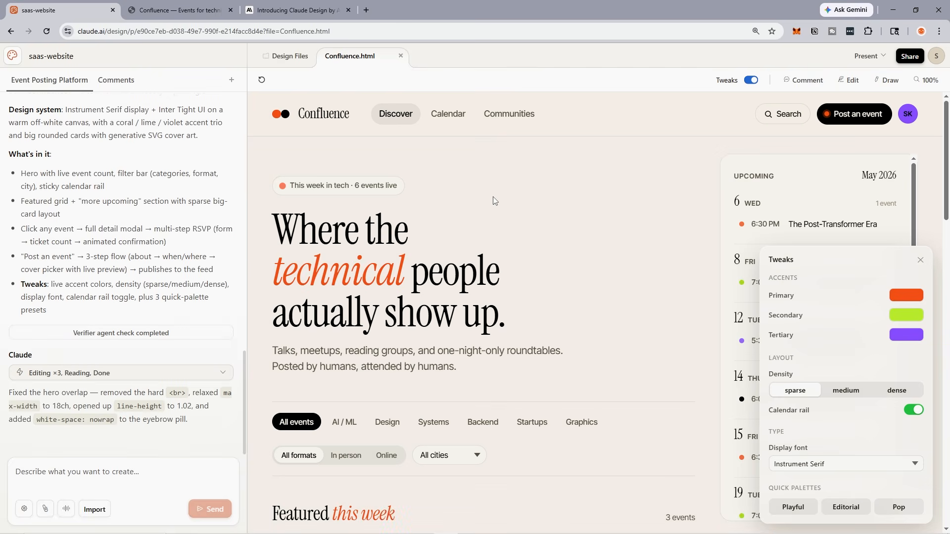
# Examine the original prompt at the start of the saas-website chat at 175% page zoom
pyautogui.scroll(15, 178, 193)
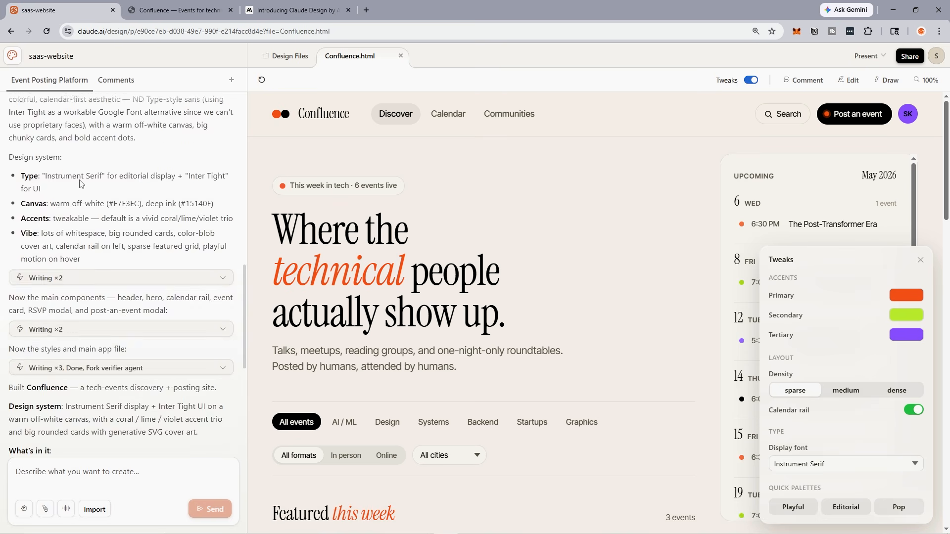
pyautogui.hotkey('ctrl', '+')
pyautogui.hotkey('ctrl', '+')
pyautogui.hotkey('ctrl', '+')
pyautogui.hotkey('ctrl', '+')
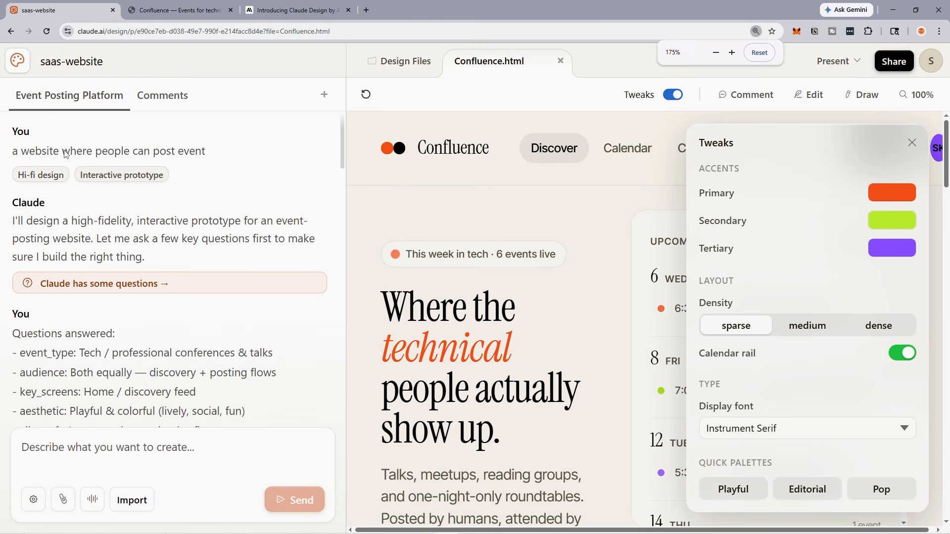
pyautogui.doubleClick(17, 151)
pyautogui.moveTo(25, 154); pyautogui.dragTo(221, 159)
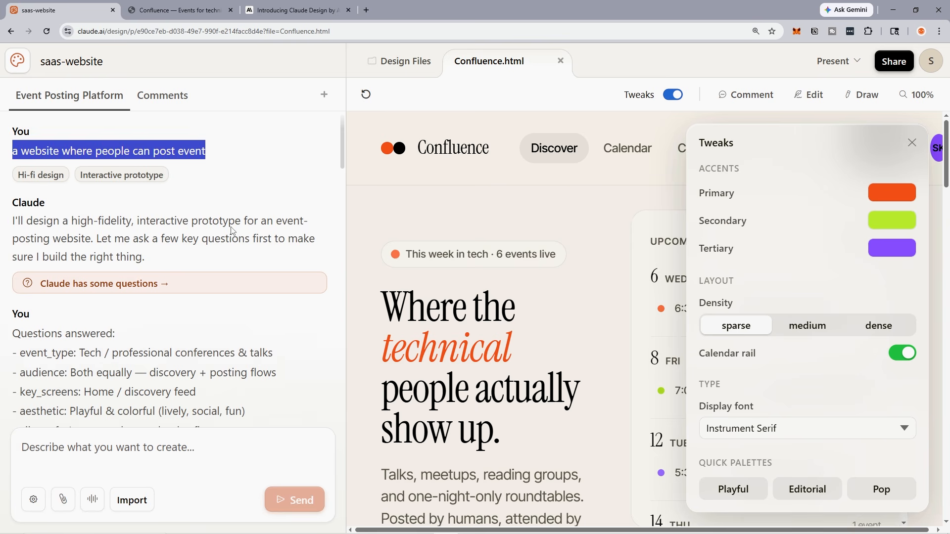
# Examine the answered setup questions in the saas-website chat, including event type, audience and key screens
pyautogui.scroll(-2, 232, 230)
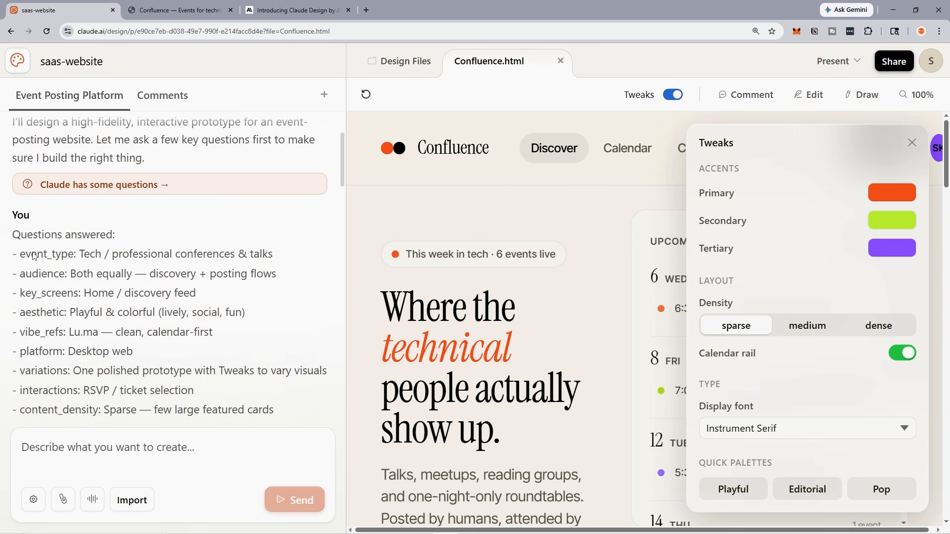
pyautogui.moveTo(21, 258); pyautogui.dragTo(239, 257)
pyautogui.click(30, 275)
pyautogui.moveTo(20, 275); pyautogui.dragTo(64, 275)
pyautogui.moveTo(41, 298); pyautogui.dragTo(51, 298)
pyautogui.hotkey('ctrl', '-')
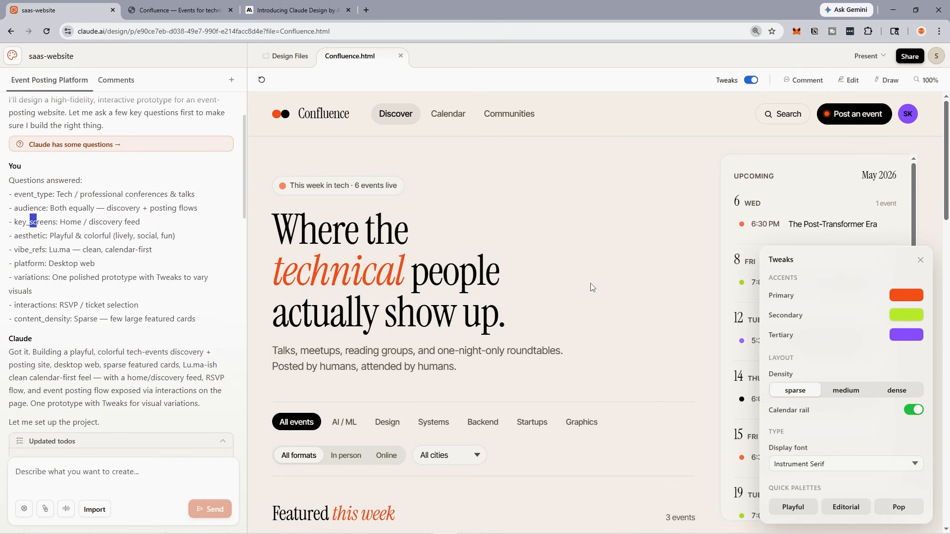
# Narrow the chat pane and change the Confluence prototype's primary accent colour to violet-blue
pyautogui.moveTo(248, 265); pyautogui.dragTo(168, 267)
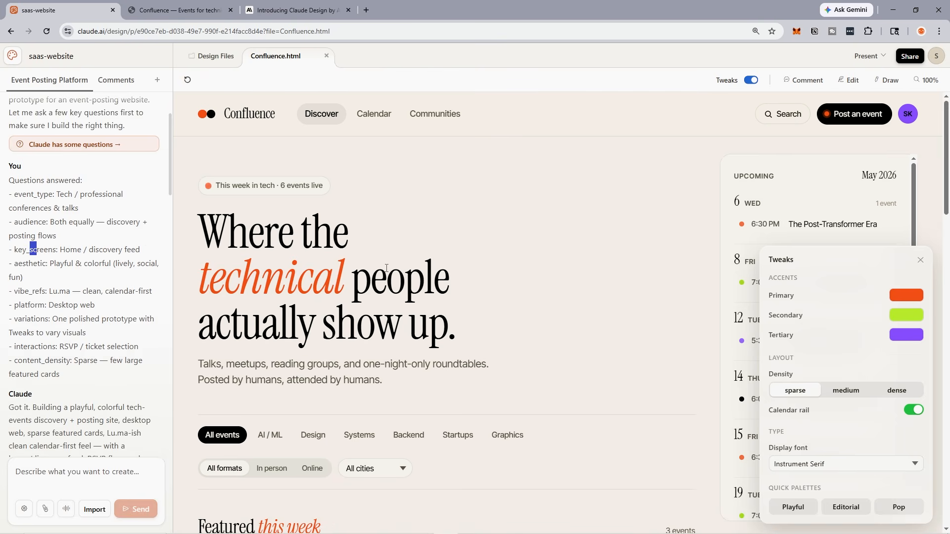
pyautogui.scroll(-1, 662, 244)
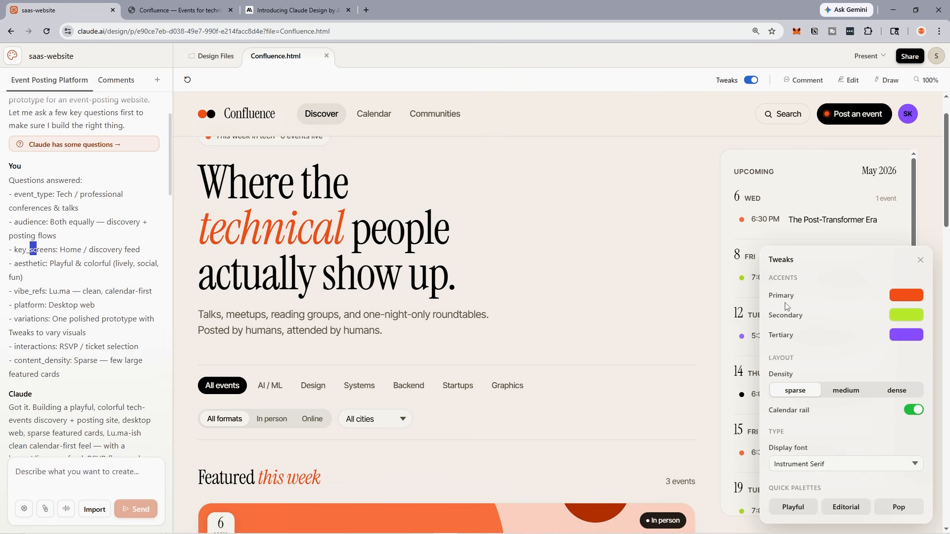
pyautogui.click(908, 295)
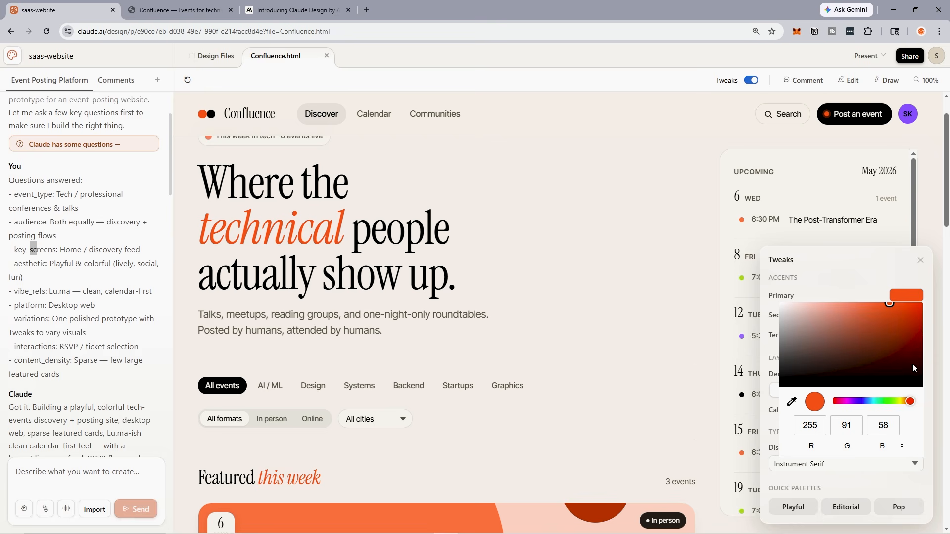
pyautogui.click(860, 402)
pyautogui.click(539, 292)
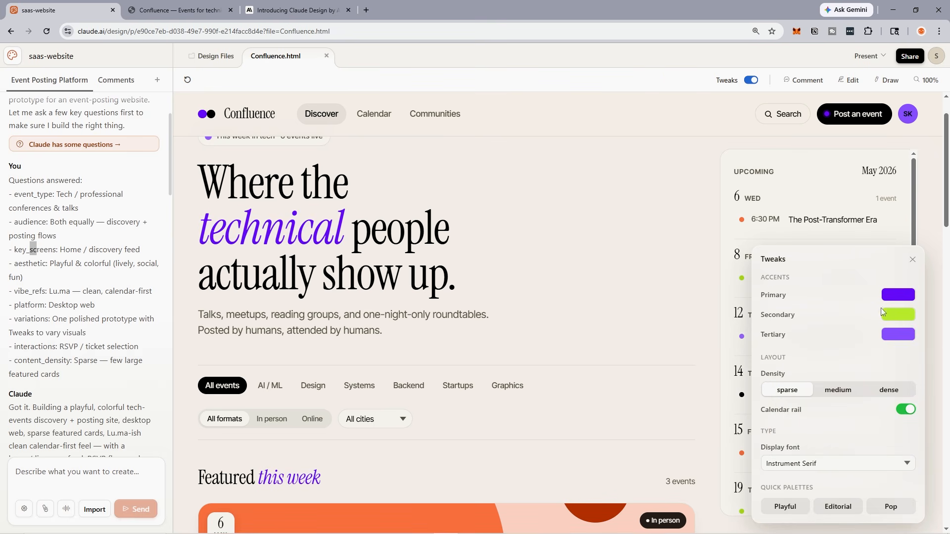
# Compare the medium and sparse layout densities on the event listings and set the density to dense
pyautogui.click(829, 393)
pyautogui.scroll(-6, 615, 361)
pyautogui.click(776, 391)
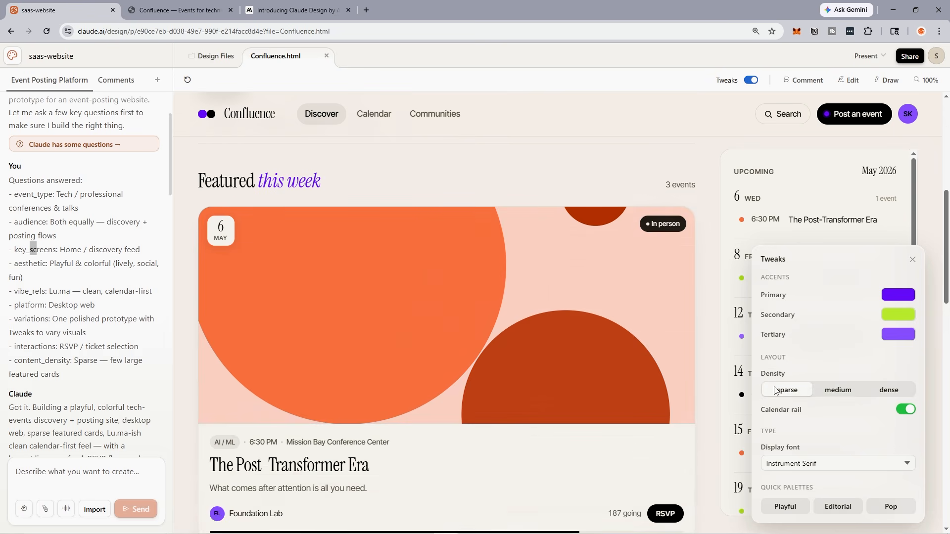
pyautogui.click(889, 390)
pyautogui.scroll(-2, 836, 432)
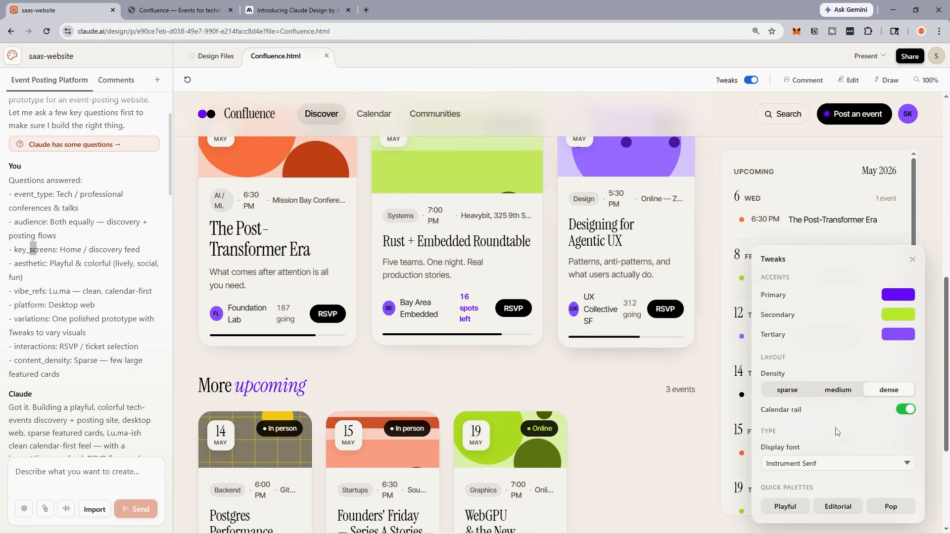
# Apply the Pop quick palette to the prototype and close the Tweaks settings
pyautogui.click(837, 464)
pyautogui.click(852, 465)
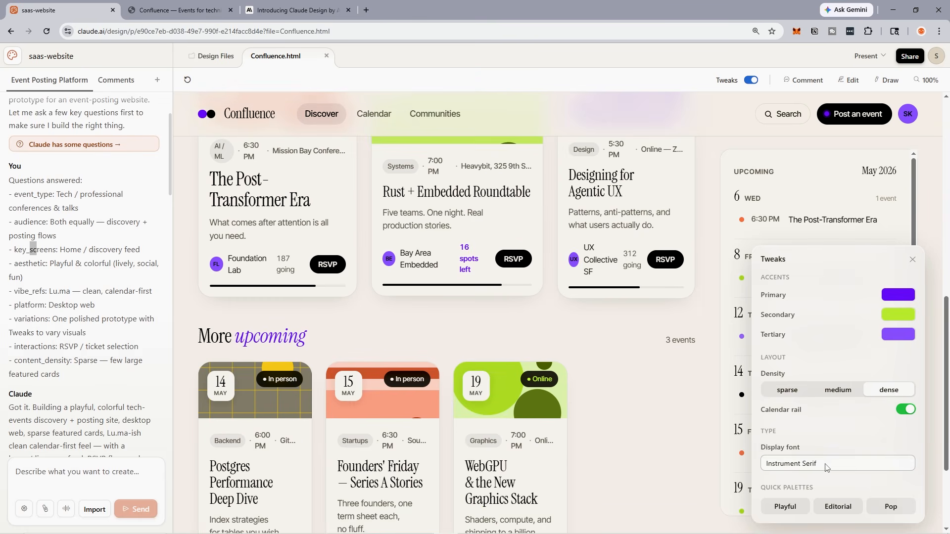
pyautogui.click(892, 512)
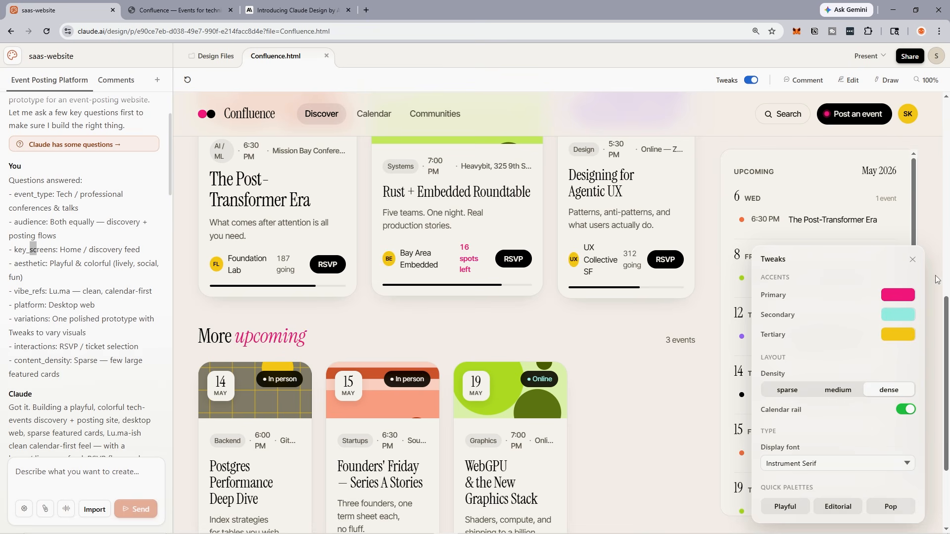
pyautogui.click(912, 259)
pyautogui.scroll(10, 729, 213)
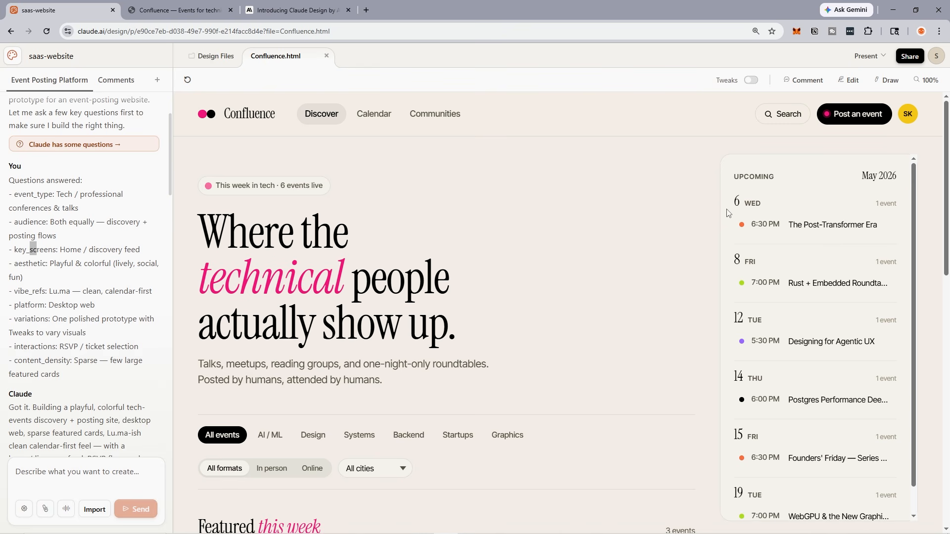
# Present the prototype in a new tab, then open its Post an event form, try the title and tagline fields, and close it
pyautogui.click(881, 57)
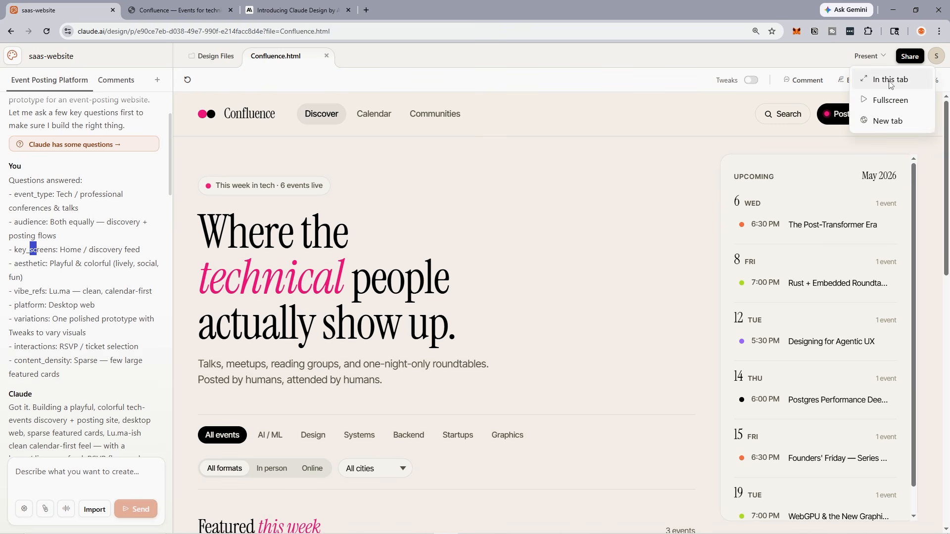
pyautogui.click(889, 122)
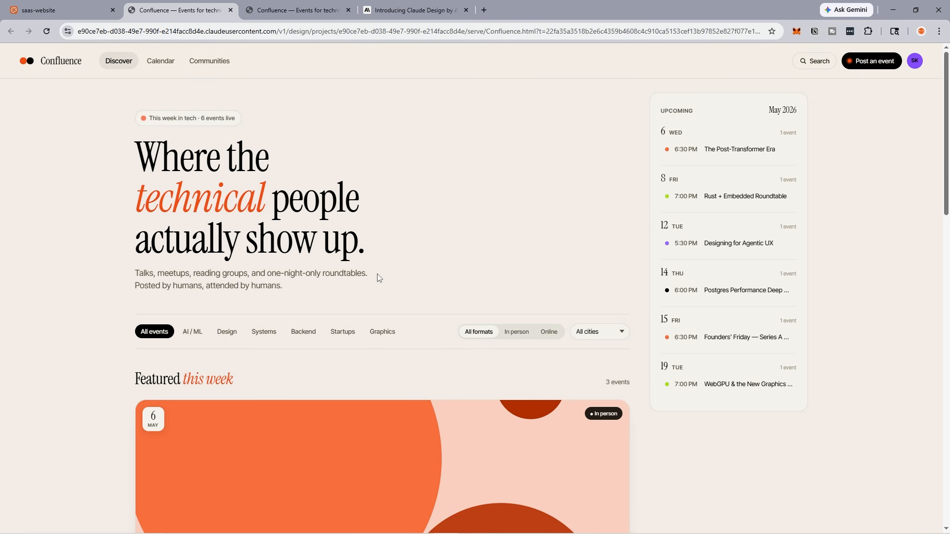
pyautogui.click(872, 61)
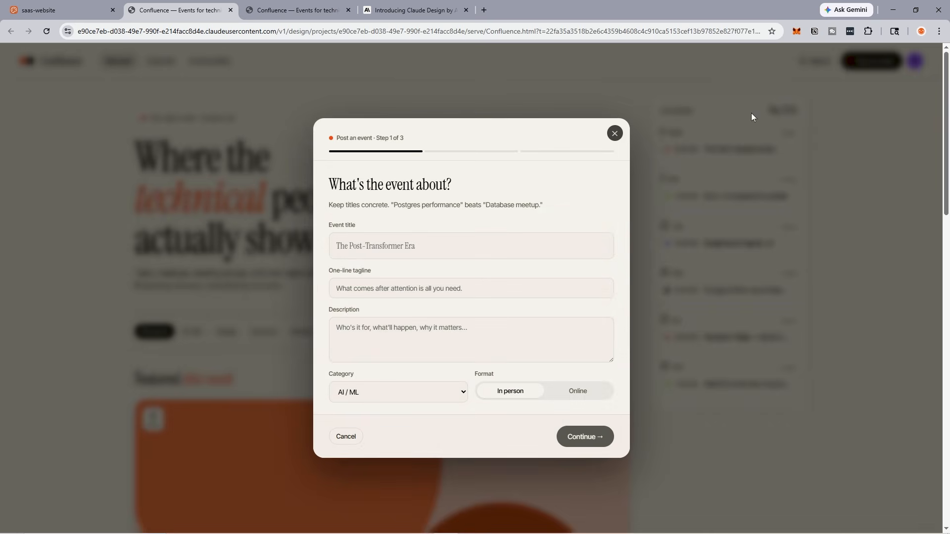
pyautogui.click(340, 253)
pyautogui.click(386, 287)
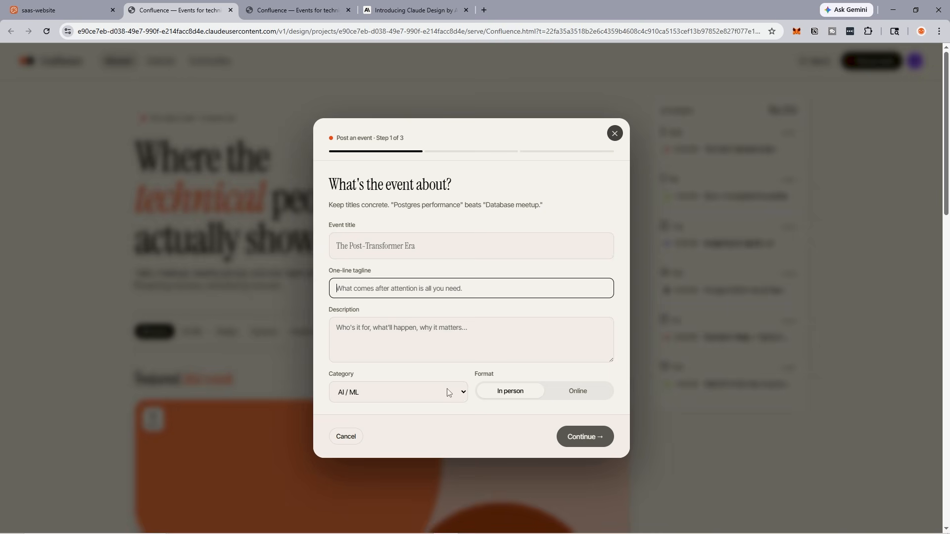
pyautogui.click(574, 436)
pyautogui.click(615, 134)
# Confirm an RSVP for the Rust + Embedded Roundtable event in the prototype and dismiss the dialog
pyautogui.click(692, 196)
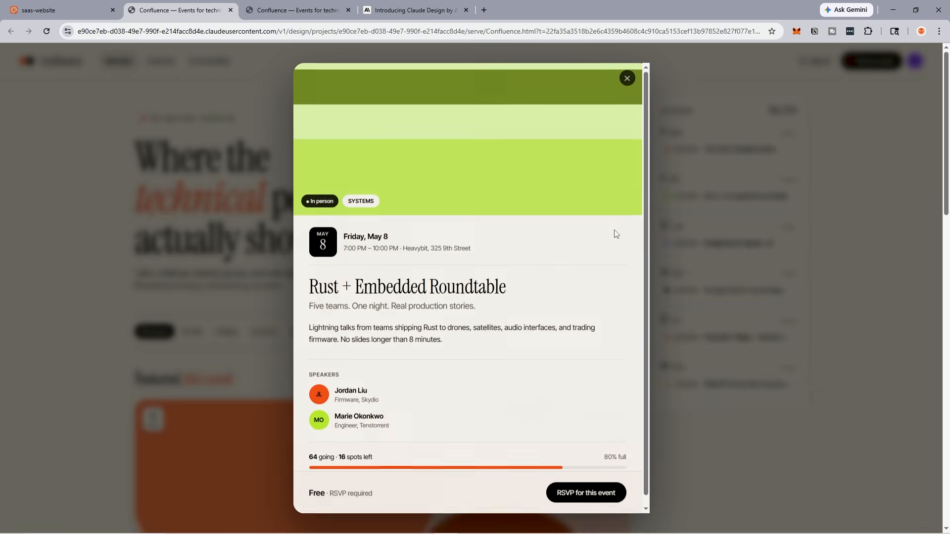
pyautogui.click(608, 496)
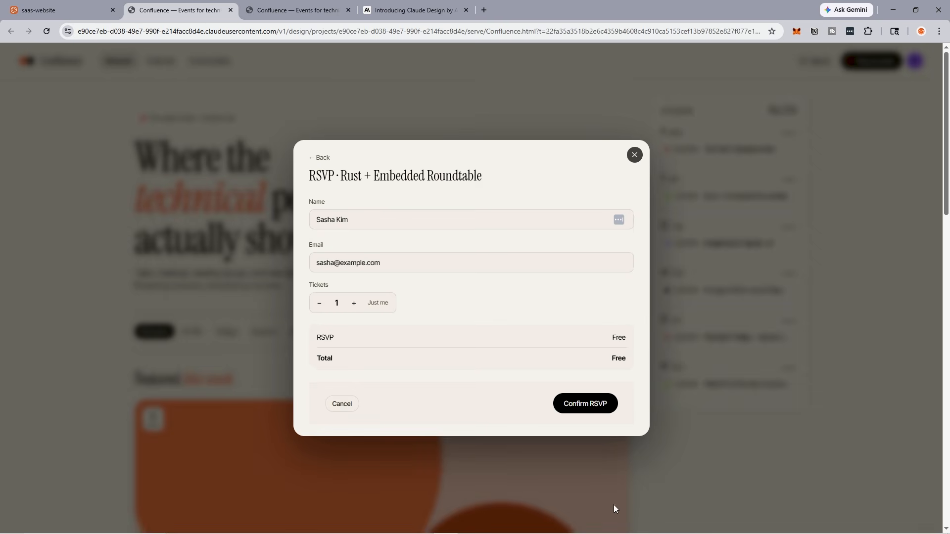
pyautogui.click(587, 403)
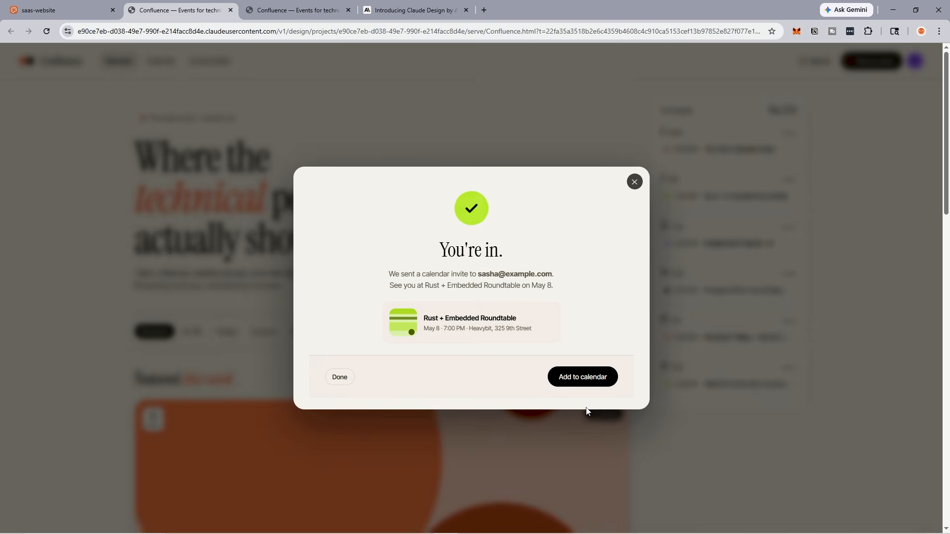
pyautogui.click(634, 183)
# Return to the saas-website design and examine its sharing and export options
pyautogui.click(74, 7)
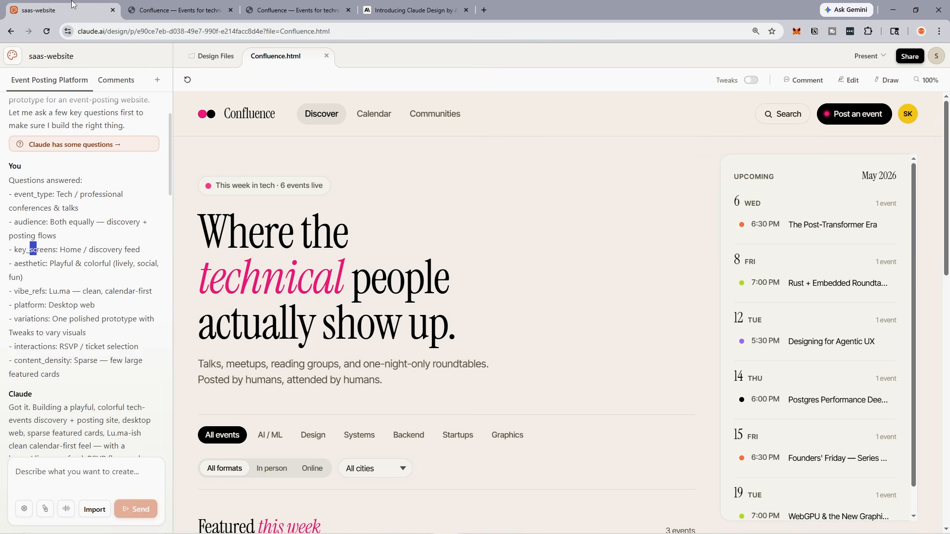
pyautogui.click(916, 58)
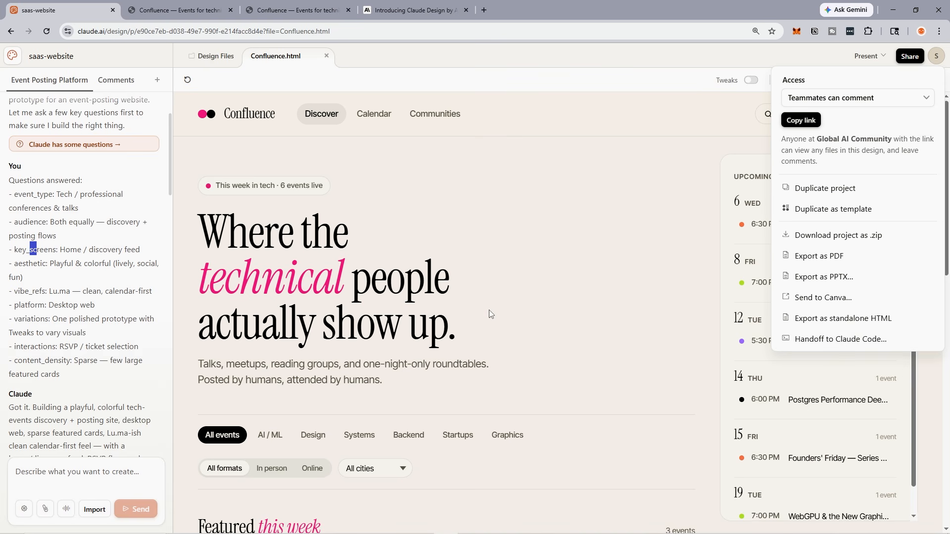
pyautogui.click(559, 317)
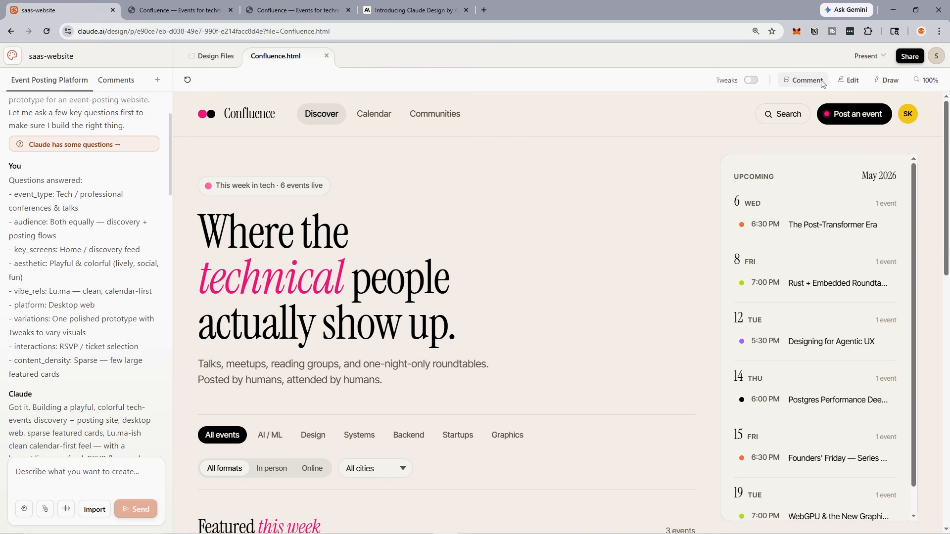
# Review the prototype's Tweaks settings and its featured event cards in the dense layout
pyautogui.click(752, 80)
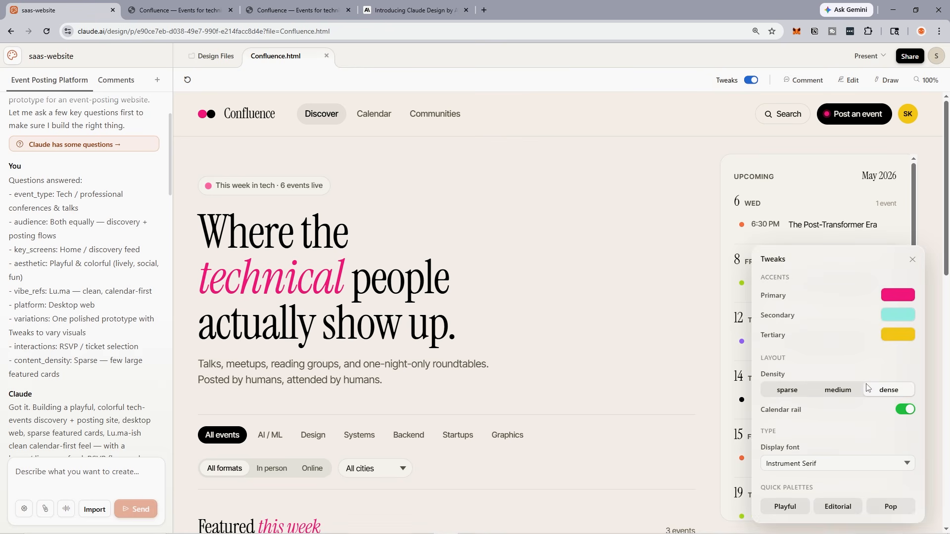
pyautogui.scroll(-5, 867, 387)
pyautogui.click(912, 260)
pyautogui.click(83, 474)
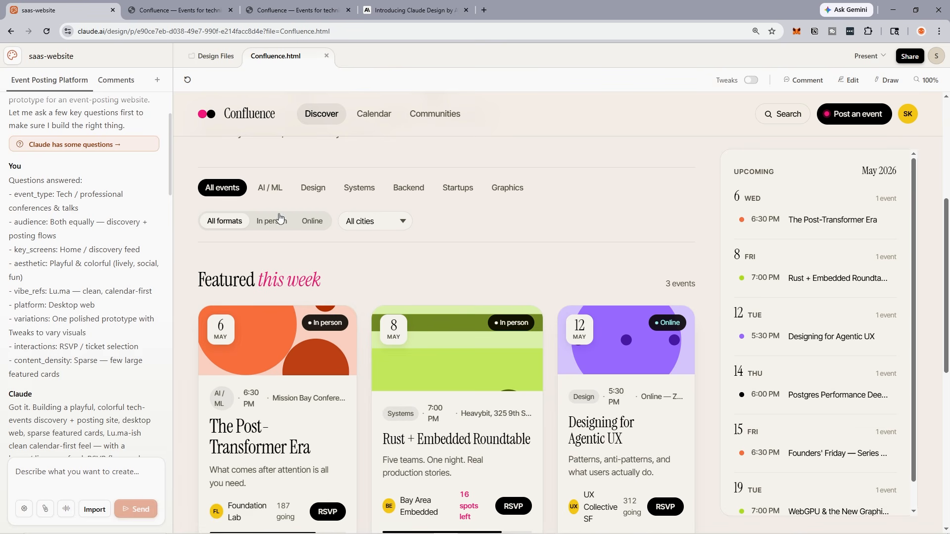
# Return to the design overview and examine the new slide deck options, including the available design systems
pyautogui.click(18, 59)
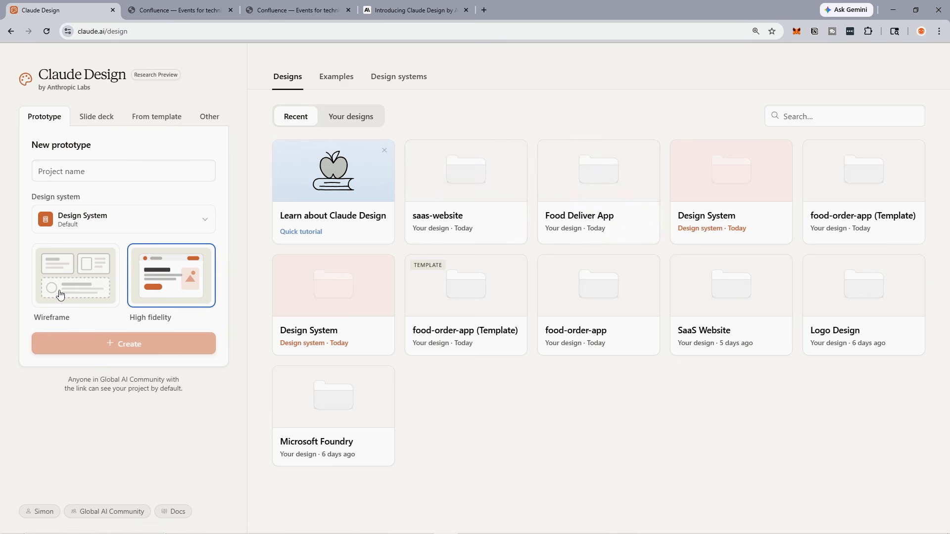
pyautogui.click(97, 122)
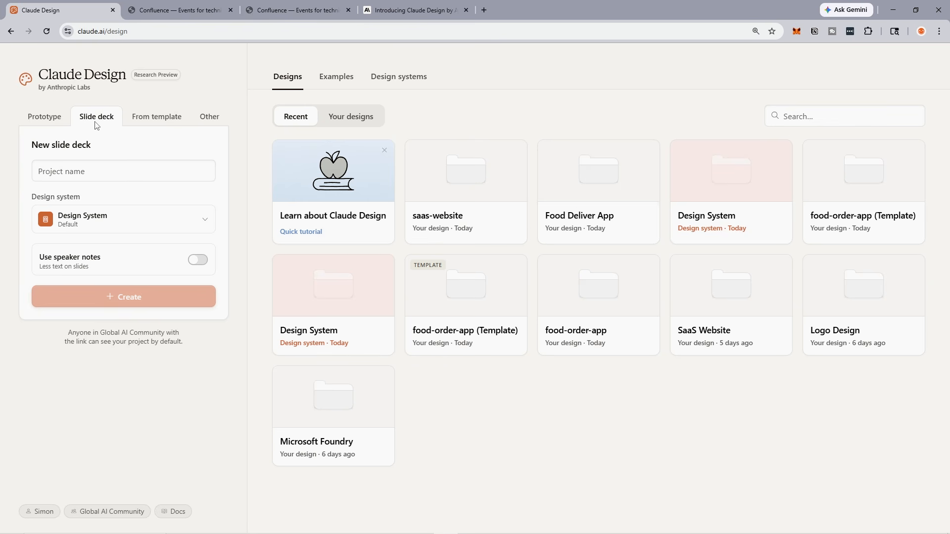
pyautogui.click(104, 171)
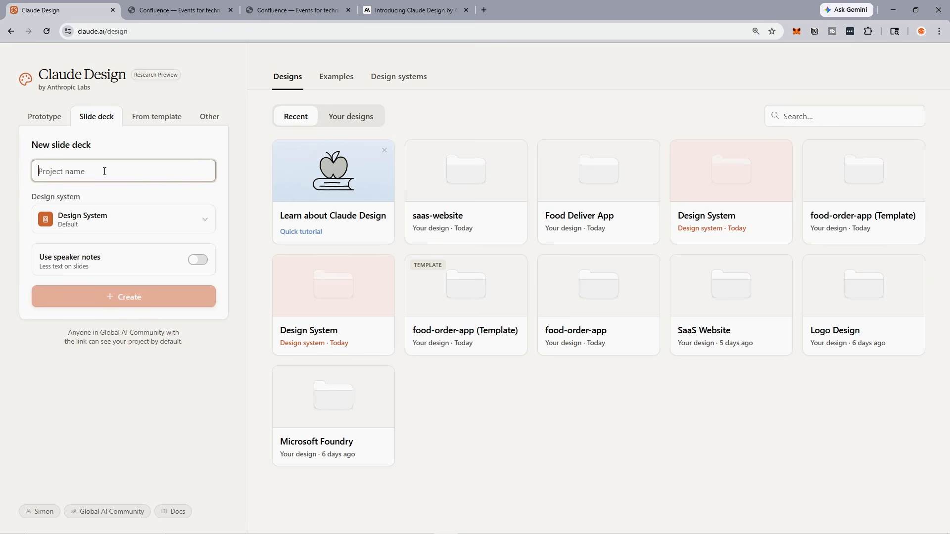
pyautogui.click(130, 226)
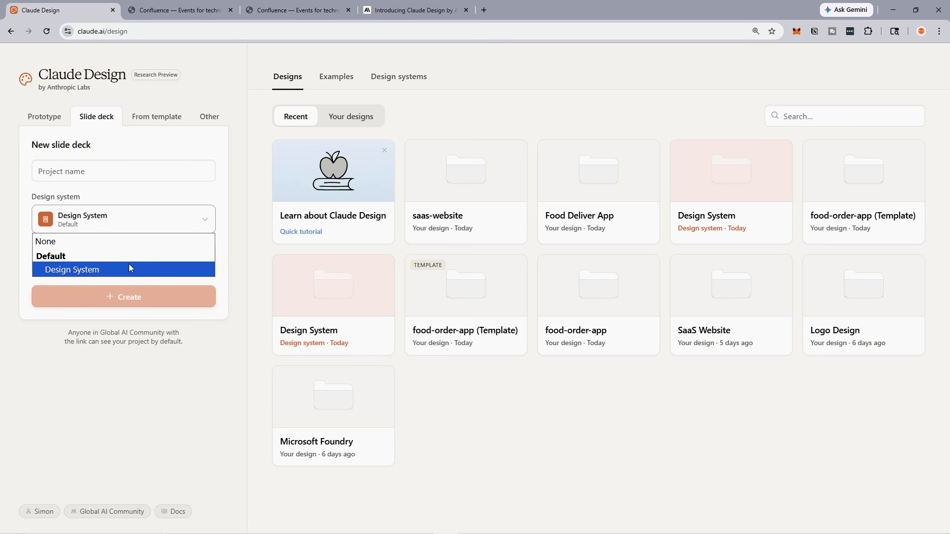
pyautogui.click(1, 257)
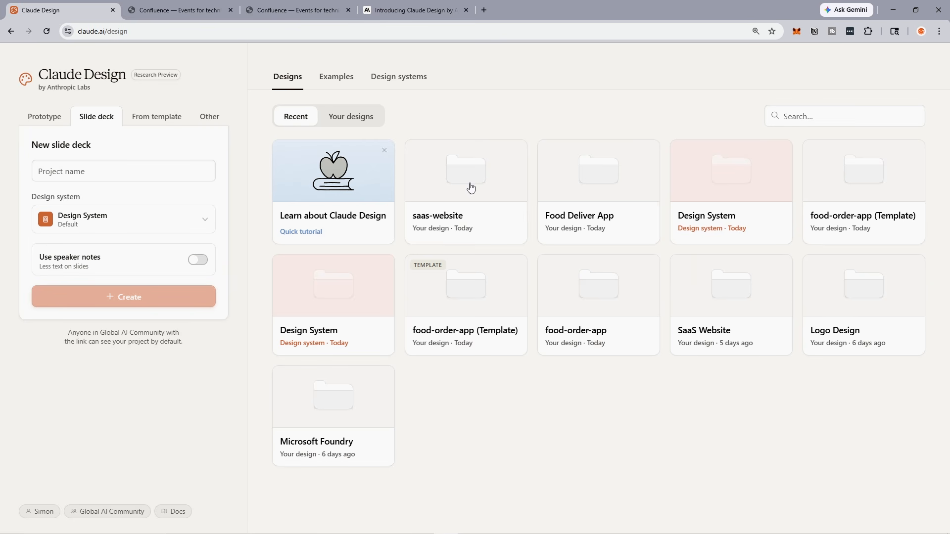
# Open the Microsoft Foundry design and advance through the deck and its speaker notes to slide 6
pyautogui.click(346, 405)
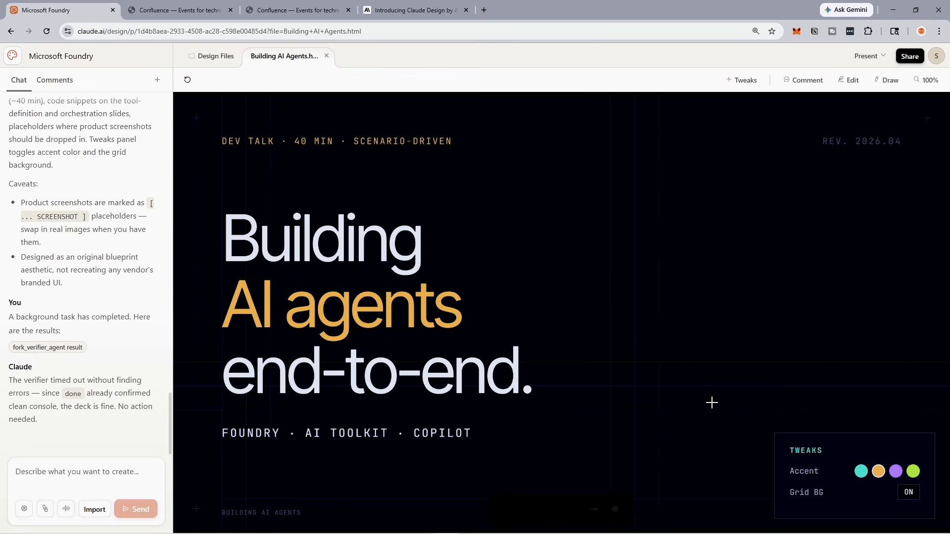
pyautogui.click(563, 423)
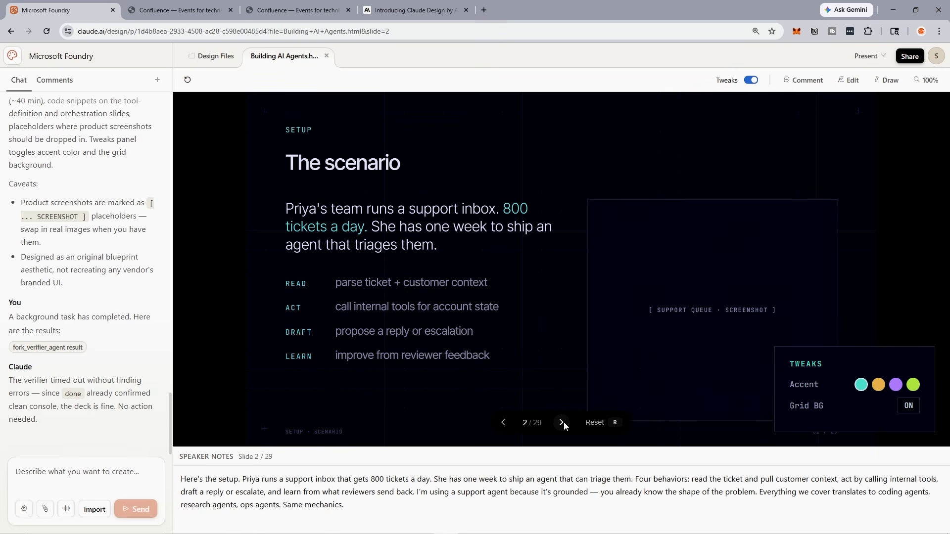
pyautogui.click(562, 423)
pyautogui.click(562, 422)
pyautogui.click(563, 422)
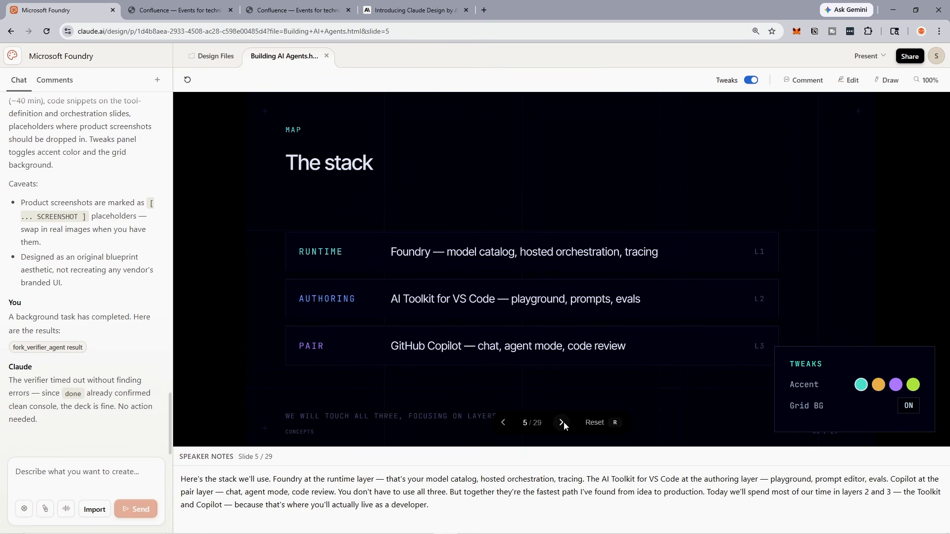
pyautogui.click(563, 423)
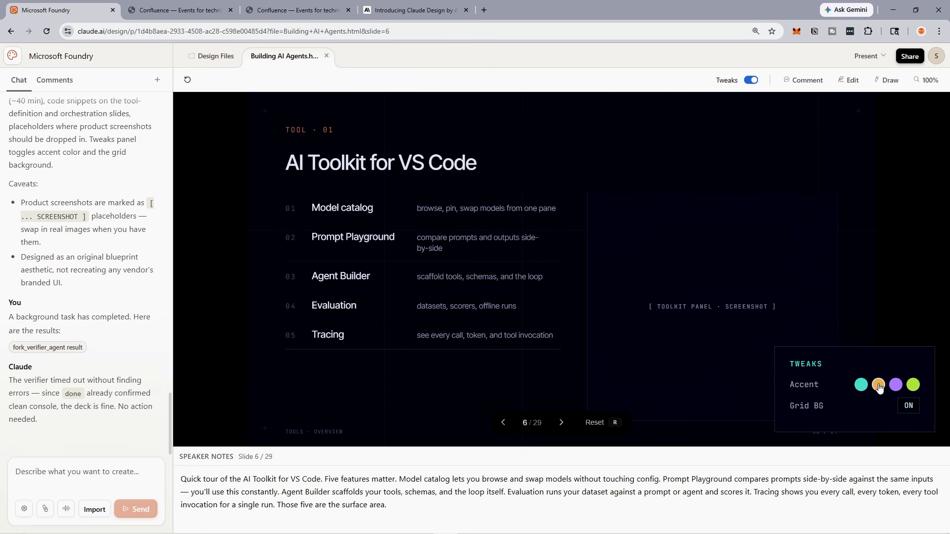
# Page back through the deck to slide 1 to review the purple accent on the slides
pyautogui.click(509, 424)
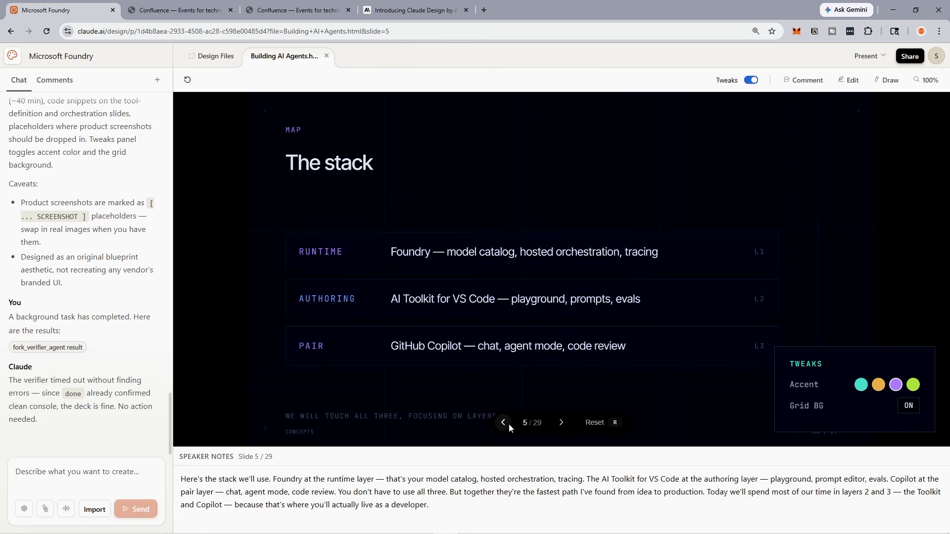
pyautogui.click(508, 424)
pyautogui.click(509, 423)
pyautogui.click(508, 424)
pyautogui.click(503, 422)
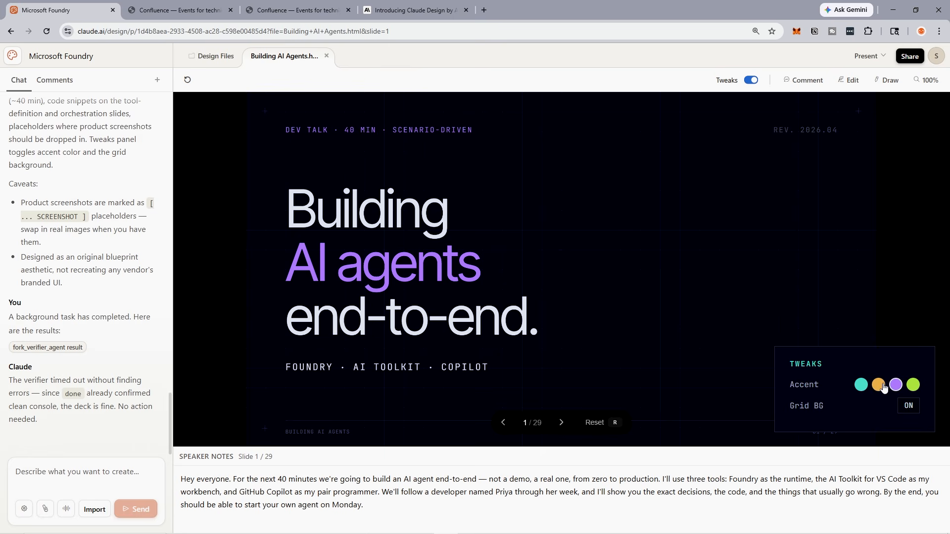
# Set the deck's accent to lime green and toggle the grid background off and back on
pyautogui.click(913, 385)
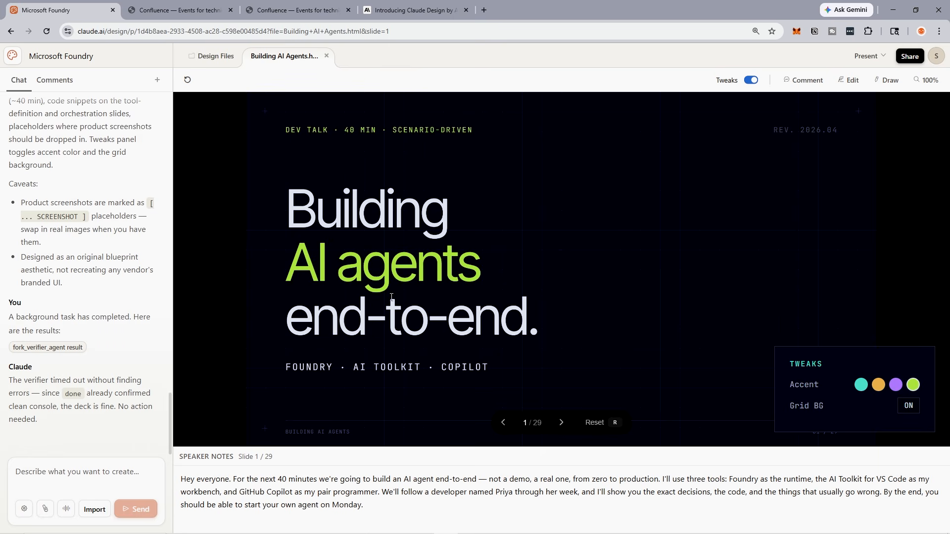
pyautogui.click(908, 406)
pyautogui.click(909, 406)
# Examine the sharing and export options for the Microsoft Foundry deck
pyautogui.click(915, 58)
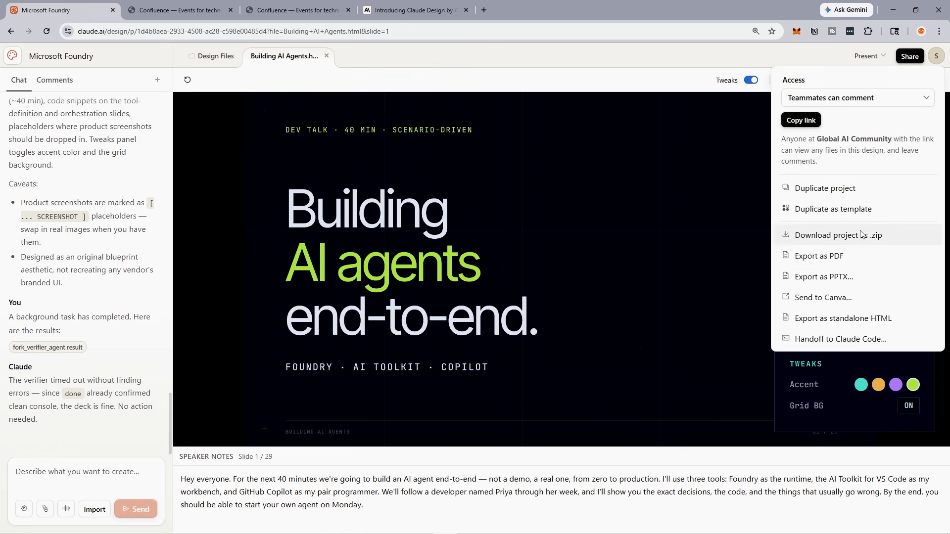
pyautogui.click(577, 185)
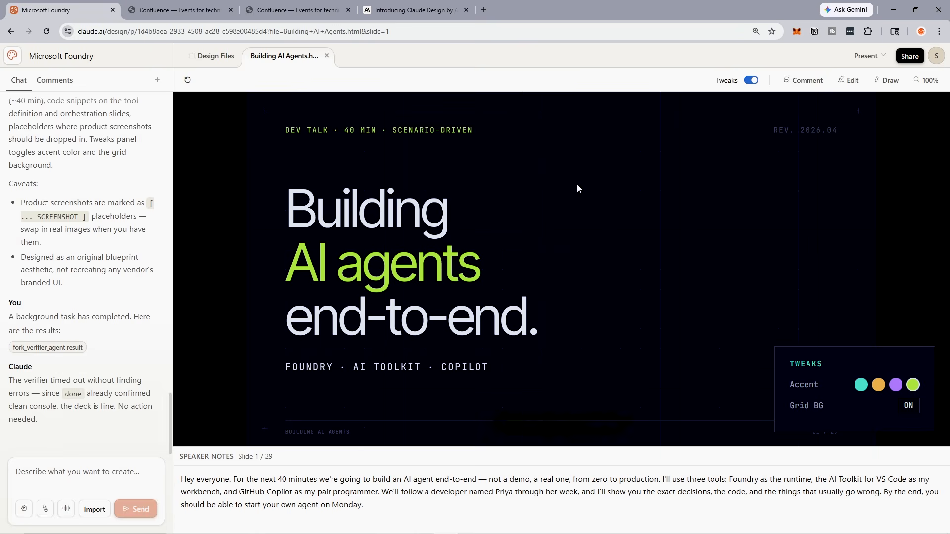
# Return to the projects overview and create a new high-fidelity prototype named "sushi website" using the default design system
pyautogui.click(13, 56)
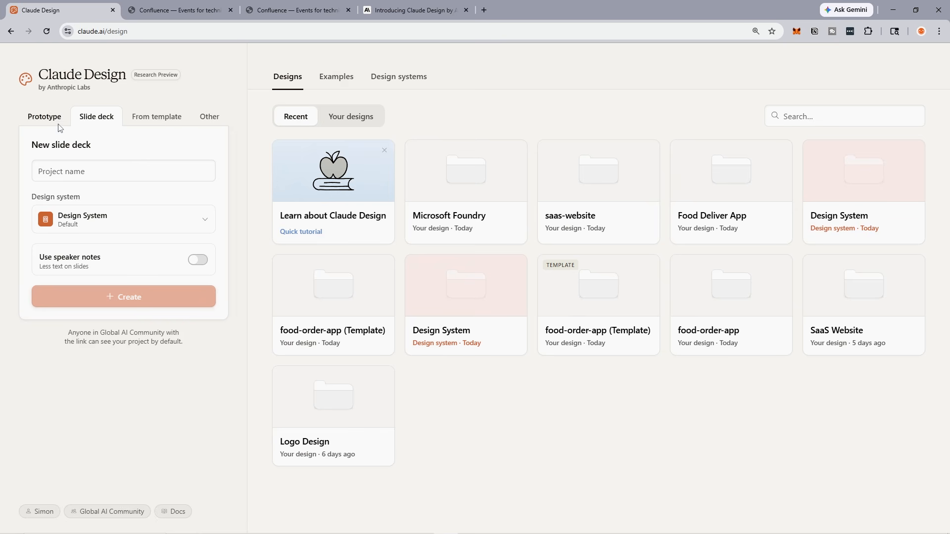
pyautogui.click(112, 172)
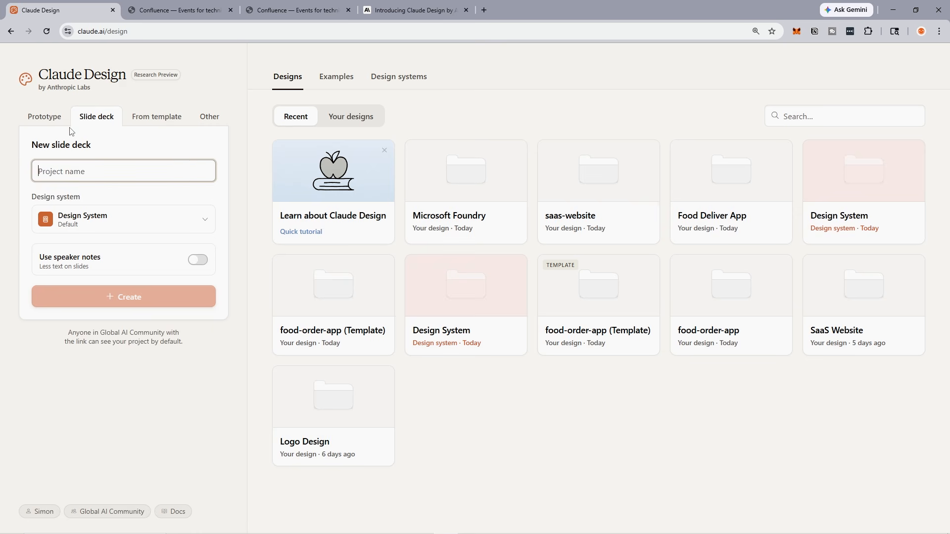
pyautogui.click(44, 116)
pyautogui.click(135, 177)
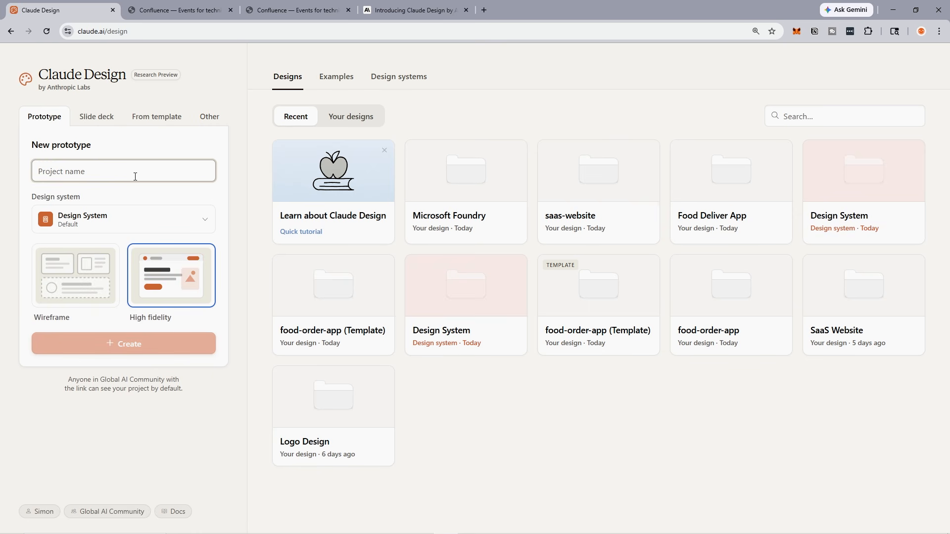
pyautogui.write('sushi')
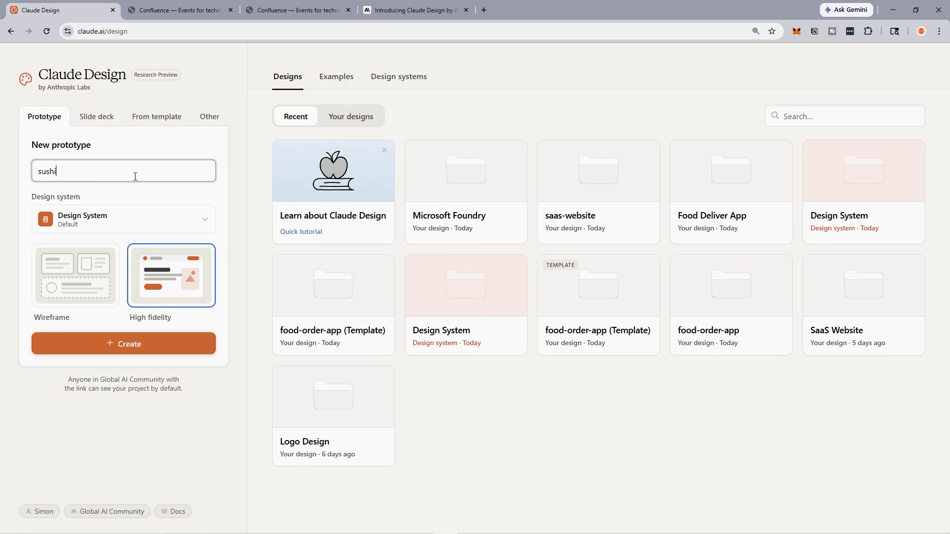
pyautogui.write(' webste')
pyautogui.press('BackSpace')
pyautogui.press('BackSpace')
pyautogui.write('ite')
pyautogui.click(106, 338)
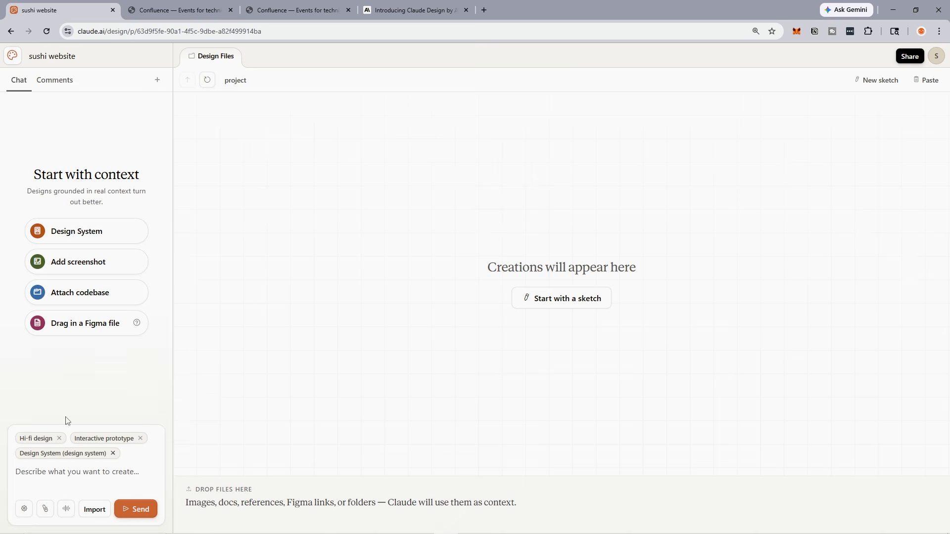
# Widen the chat pane and send the prompt "build me a website for sushi restaurant in new york with old vibe"
pyautogui.moveTo(174, 354); pyautogui.dragTo(274, 360)
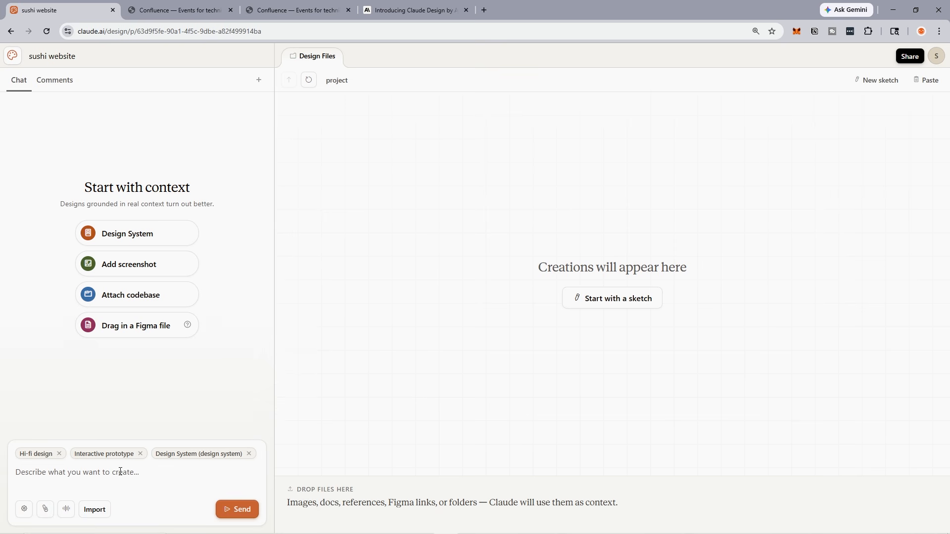
pyautogui.click(120, 471)
pyautogui.write('build me a website fo r')
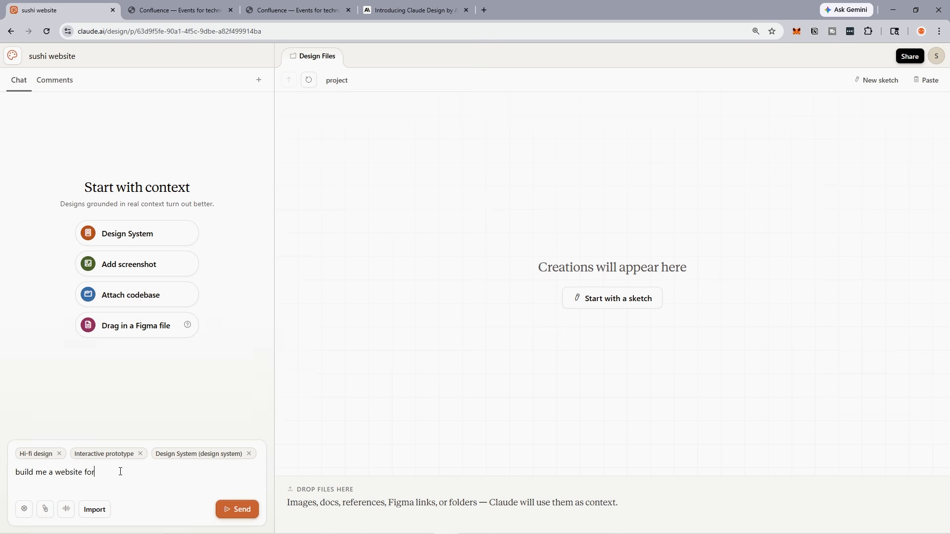
pyautogui.write('sushi')
pyautogui.write(' res')
pyautogui.write('estaurant')
pyautogui.write(' in new york')
pyautogui.write(' with old vi')
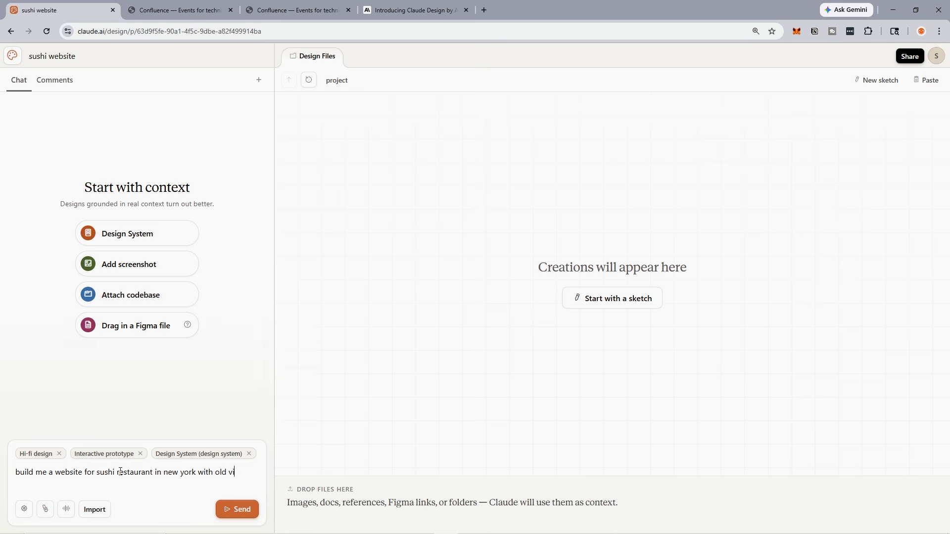
pyautogui.write('be')
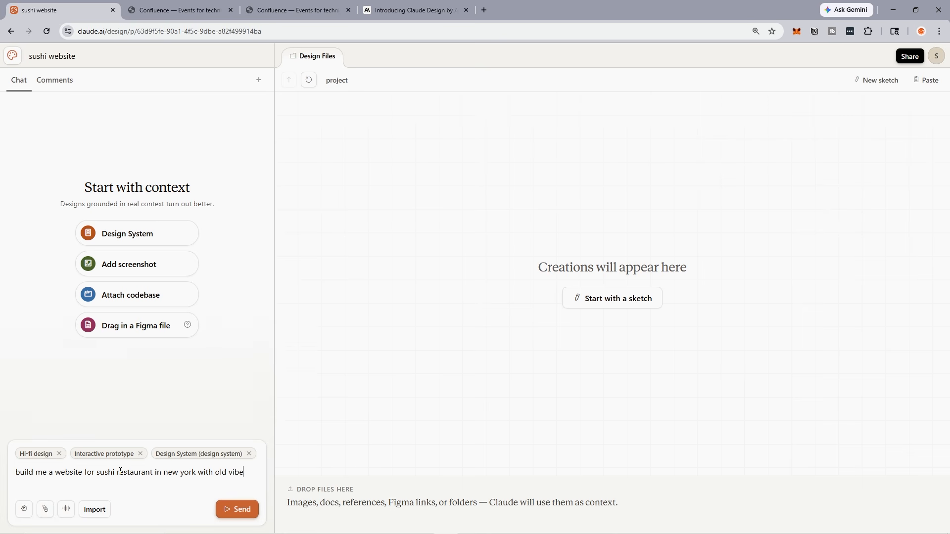
pyautogui.click(232, 510)
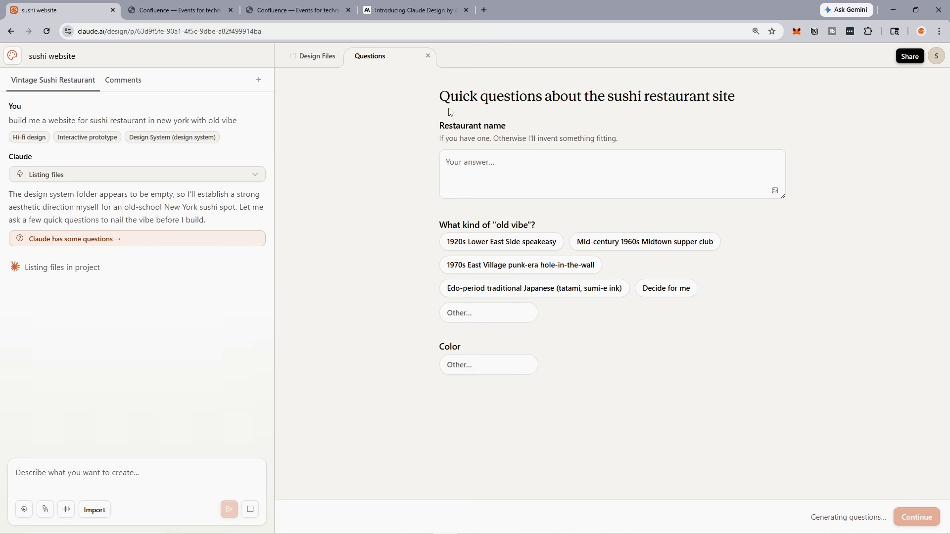
# Look over the questions about the restaurant site and answer the restaurant name with "Sushi Nice Sushi"
pyautogui.moveTo(448, 93); pyautogui.dragTo(789, 118)
pyautogui.click(790, 120)
pyautogui.scroll(-1, 600, 156)
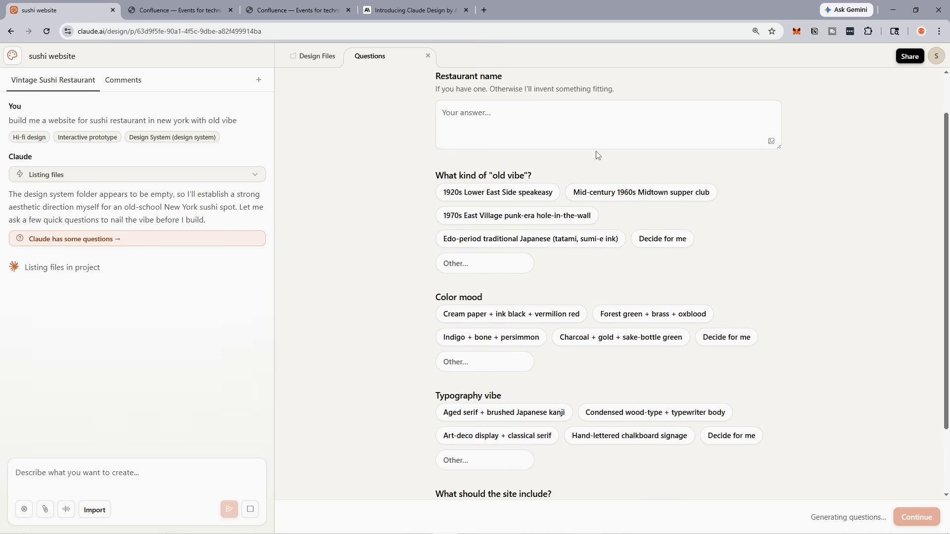
pyautogui.scroll(1, 564, 157)
pyautogui.click(560, 159)
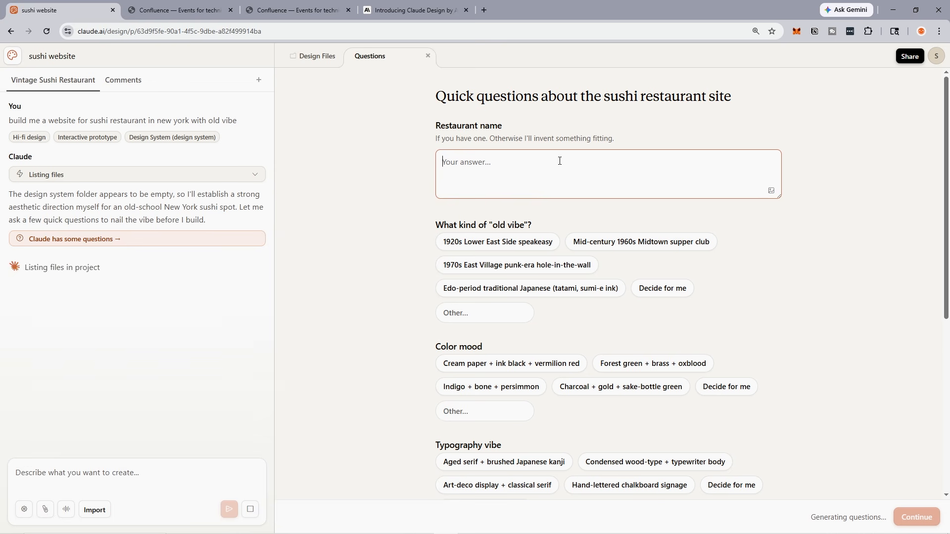
pyautogui.write('Susuh')
pyautogui.press('BackSpace')
pyautogui.press('BackSpace')
pyautogui.write('h')
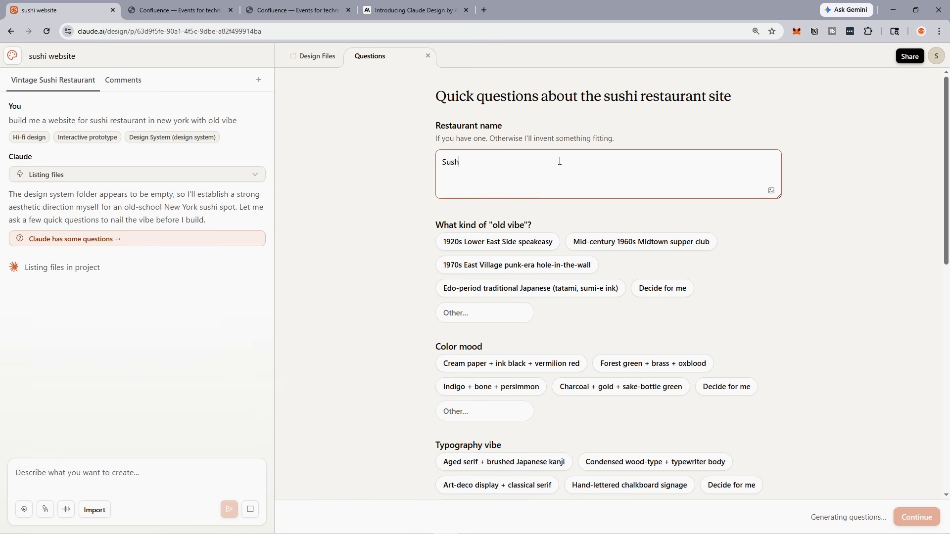
pyautogui.write('i Nice Sushu')
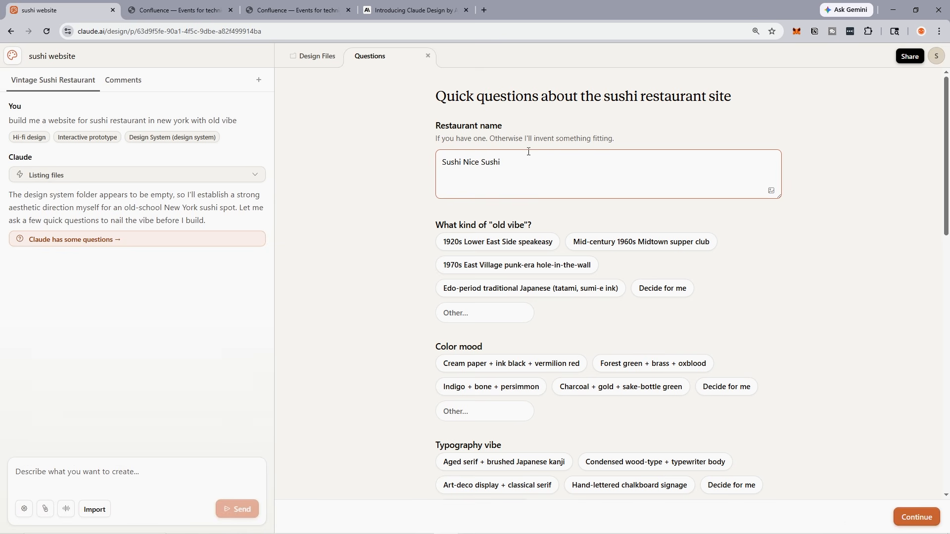
# Choose the 1920s Lower East Side speakeasy vibe, Forest green + brass + oxblood color mood, and Art-deco display + classical serif typography
pyautogui.scroll(-1, 797, 263)
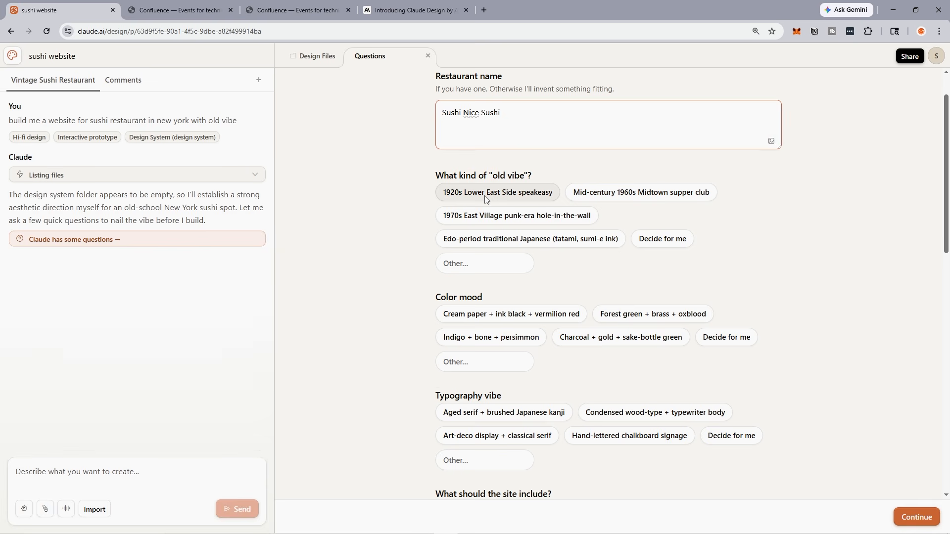
pyautogui.click(485, 198)
pyautogui.scroll(-2, 697, 242)
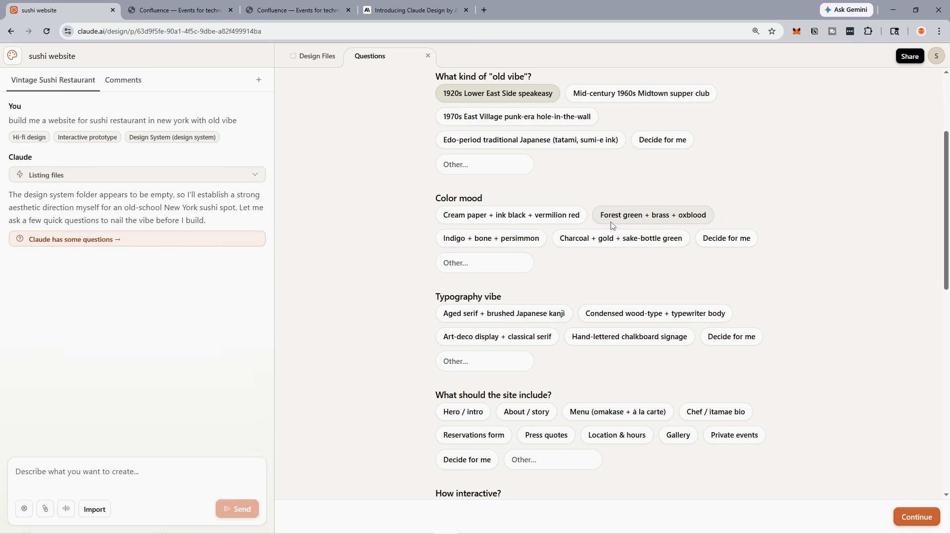
pyautogui.click(646, 221)
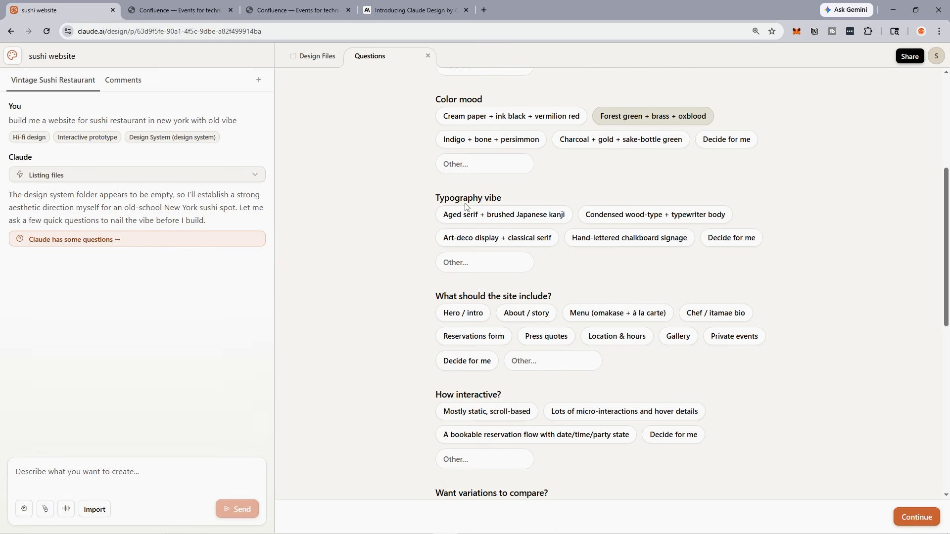
pyautogui.click(607, 247)
pyautogui.scroll(-2, 677, 266)
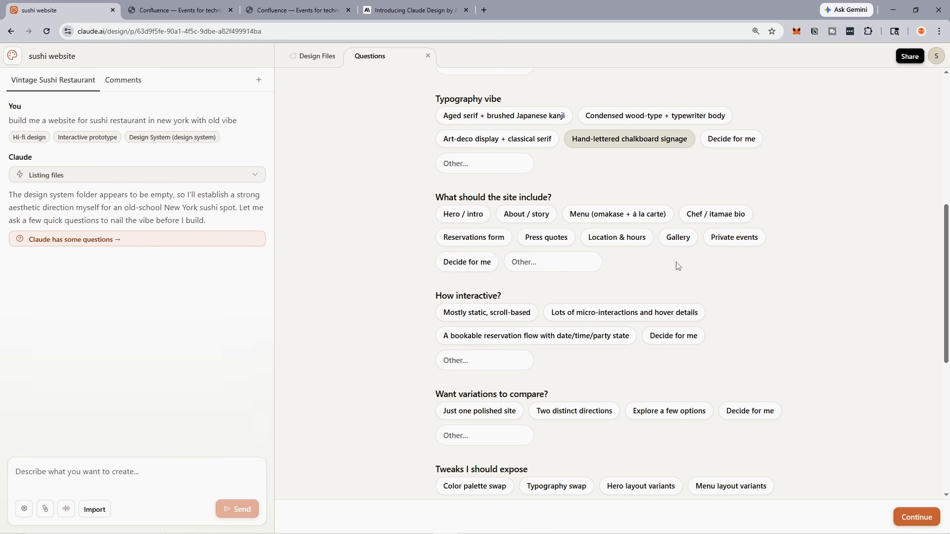
pyautogui.click(490, 141)
# Include the Menu (omakase + à la carte), Chef / itamae bio, Hero / intro and Reservations form sections in the site
pyautogui.scroll(-1, 863, 267)
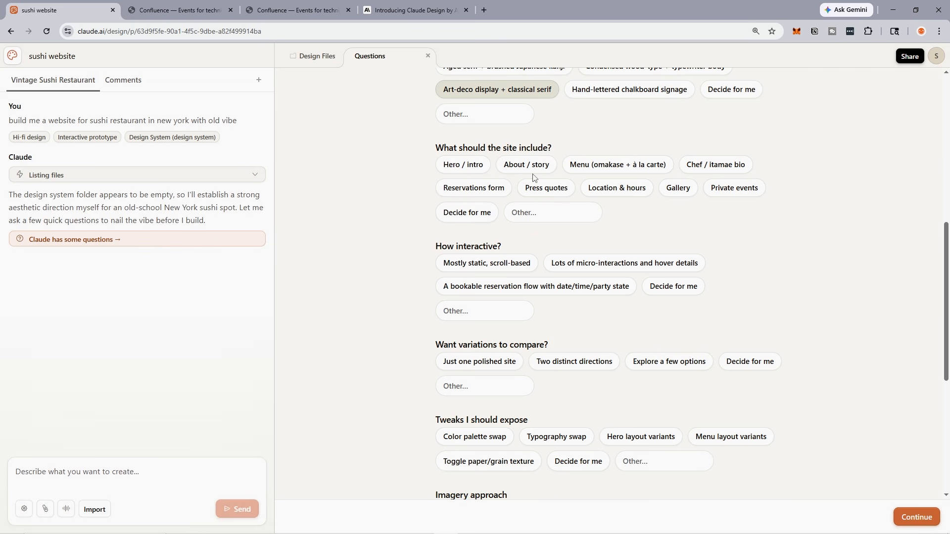
pyautogui.click(608, 171)
pyautogui.click(703, 163)
pyautogui.click(451, 169)
pyautogui.click(470, 190)
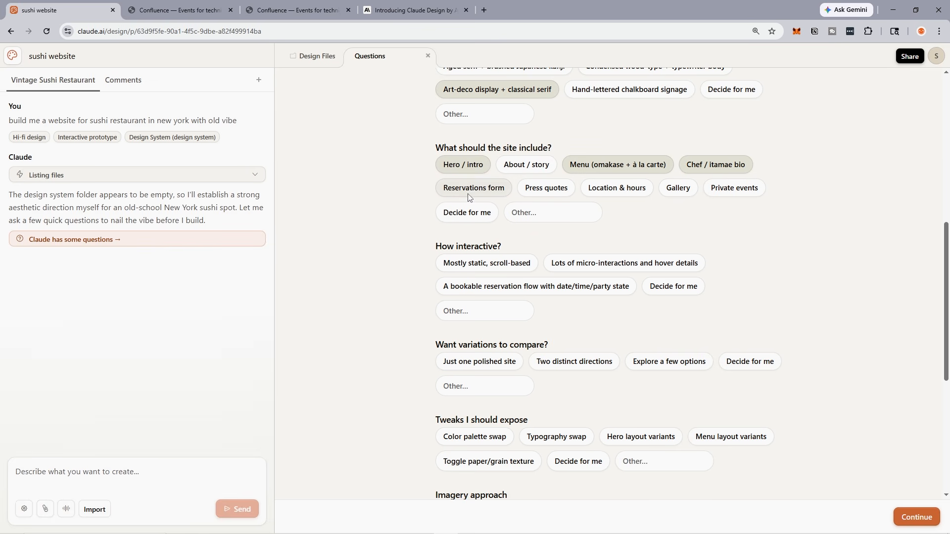
# Set the interactivity to "Mostly static, scroll-based" and the variations to "Just one polished site"
pyautogui.scroll(-1, 700, 250)
pyautogui.click(489, 214)
pyautogui.scroll(-2, 842, 279)
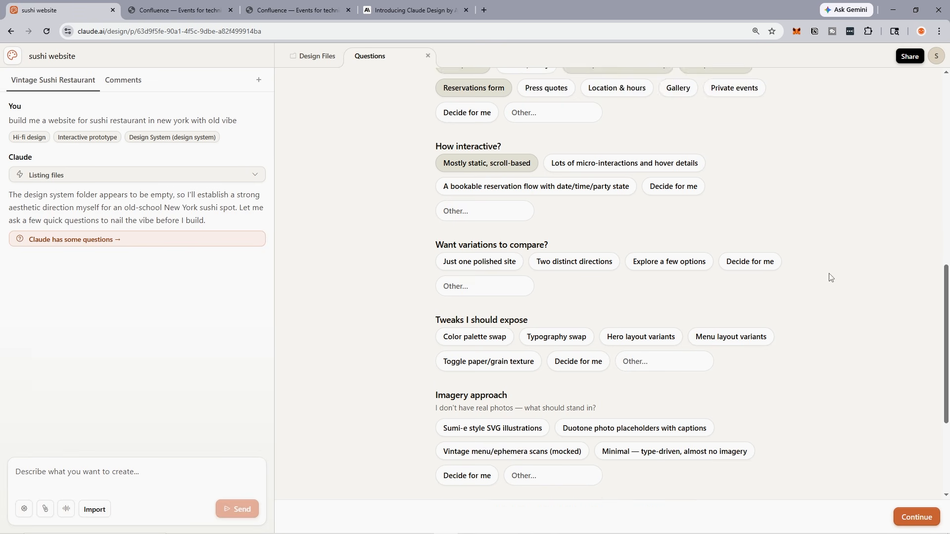
pyautogui.click(490, 218)
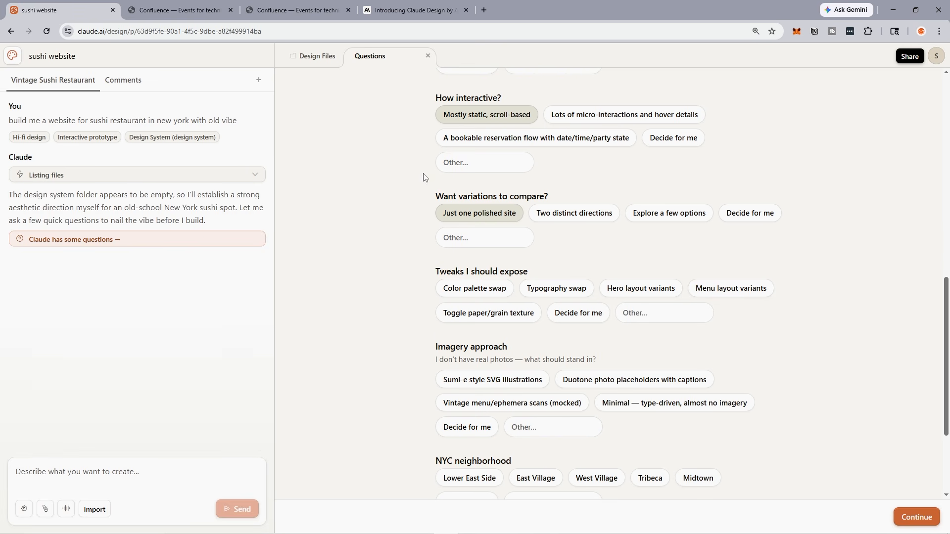
pyautogui.tripleClick(445, 197)
pyautogui.click(573, 198)
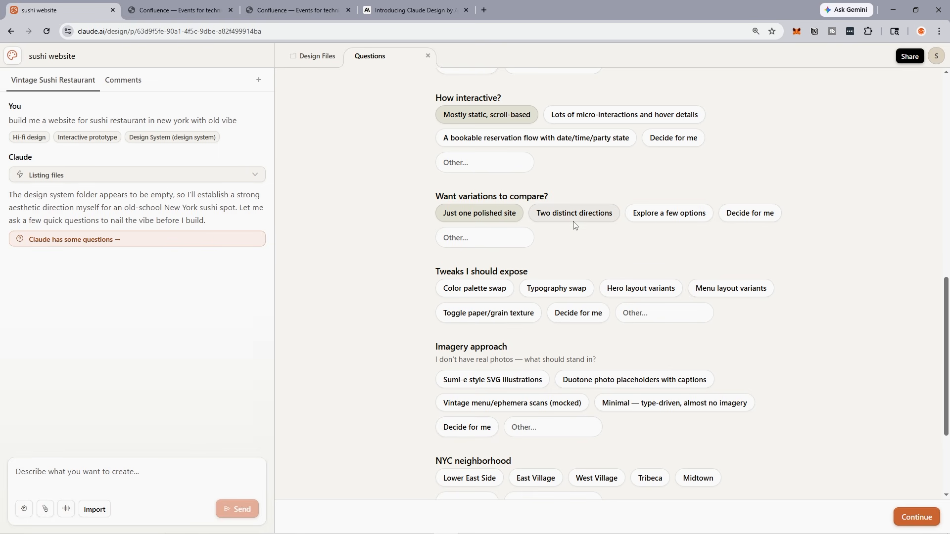
# Expose the Color palette swap and Typography swap tweaks, and choose Sumi-e style SVG illustrations as the imagery approach
pyautogui.scroll(-1, 573, 223)
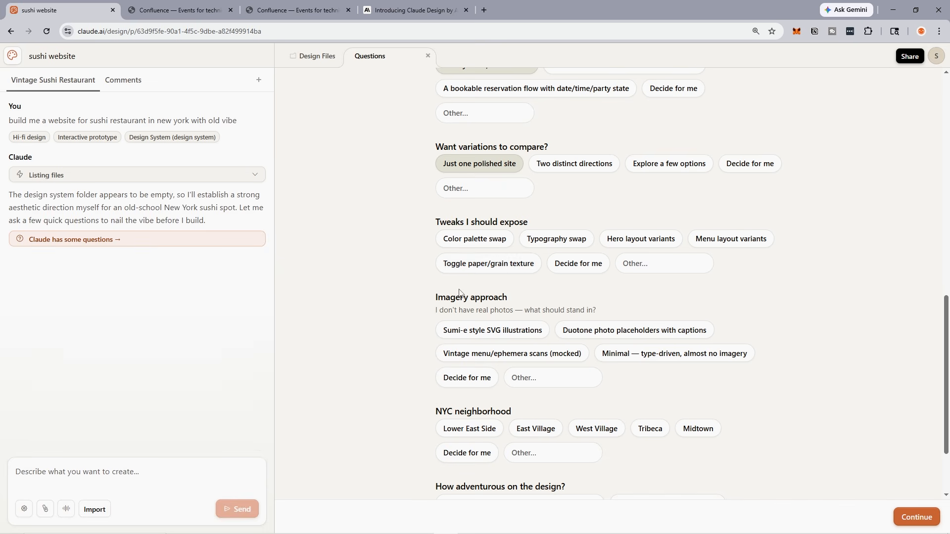
pyautogui.click(491, 244)
pyautogui.click(571, 243)
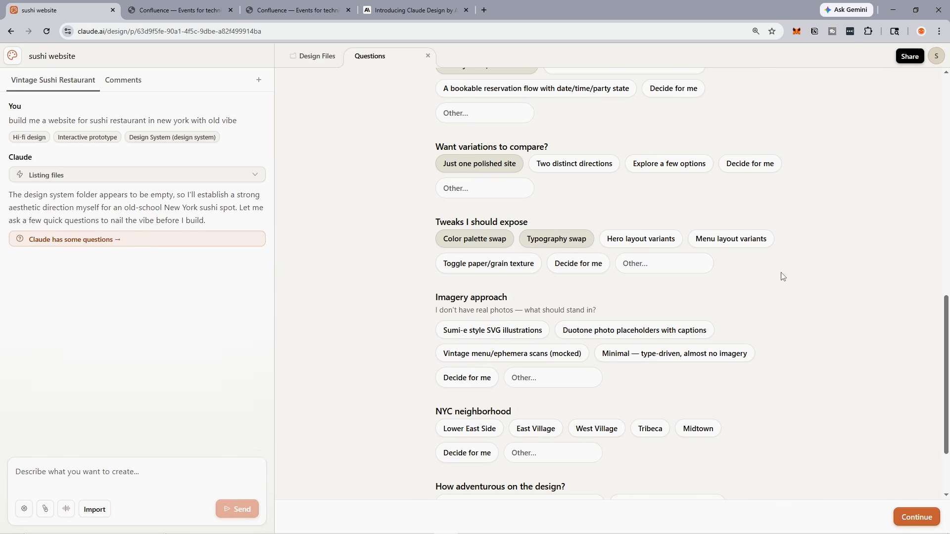
pyautogui.scroll(-2, 780, 274)
pyautogui.click(526, 236)
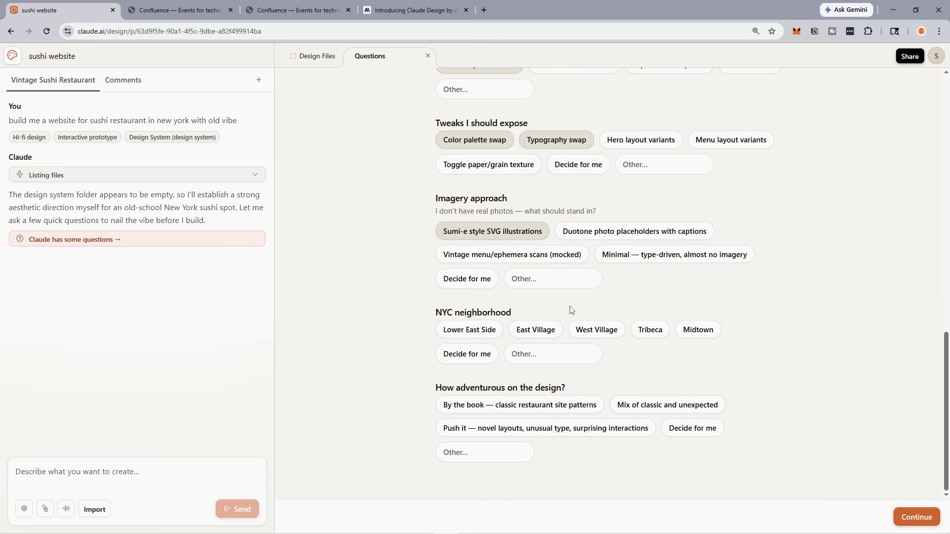
# Choose East Village as the neighborhood and "By the book — classic restaurant site patterns" for the design, and submit the answers
pyautogui.click(542, 334)
pyautogui.click(555, 406)
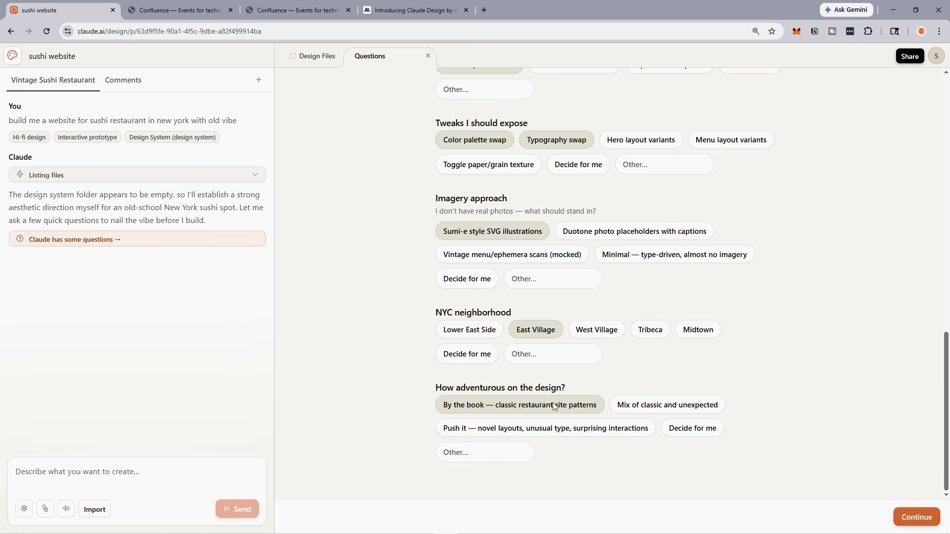
pyautogui.click(918, 520)
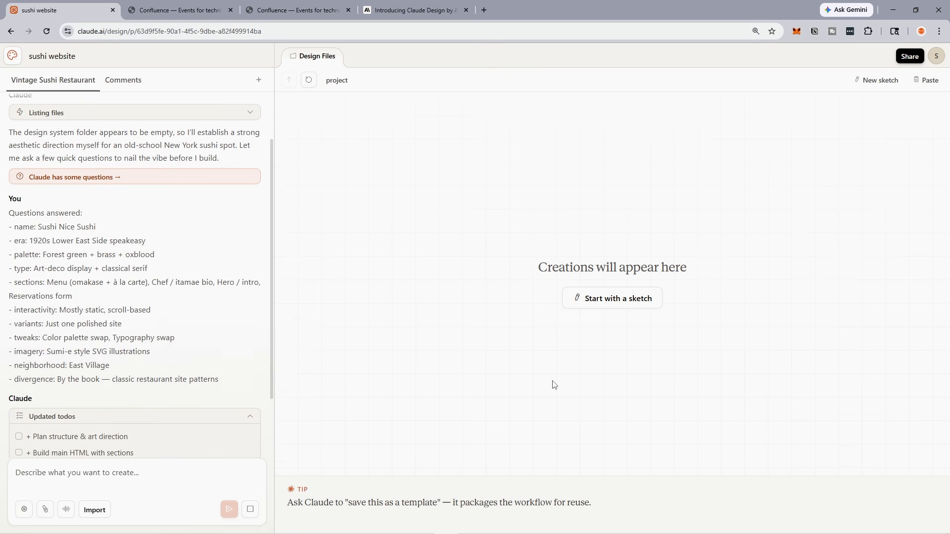
# Review the submitted answers and Claude's to-do list in the chat at an enlarged page zoom
pyautogui.scroll(-2, 21, 275)
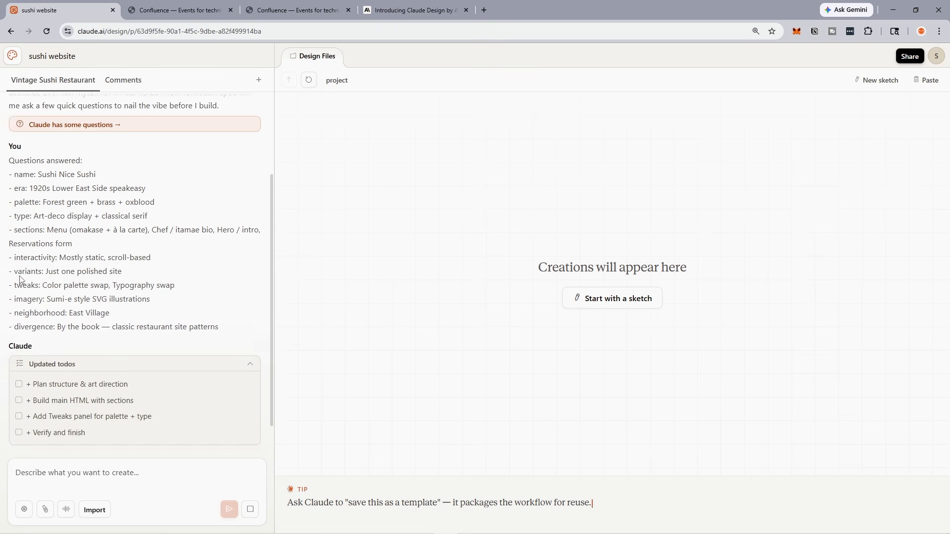
pyautogui.hotkey('ctrl', '+')
pyautogui.hotkey('ctrl', '+')
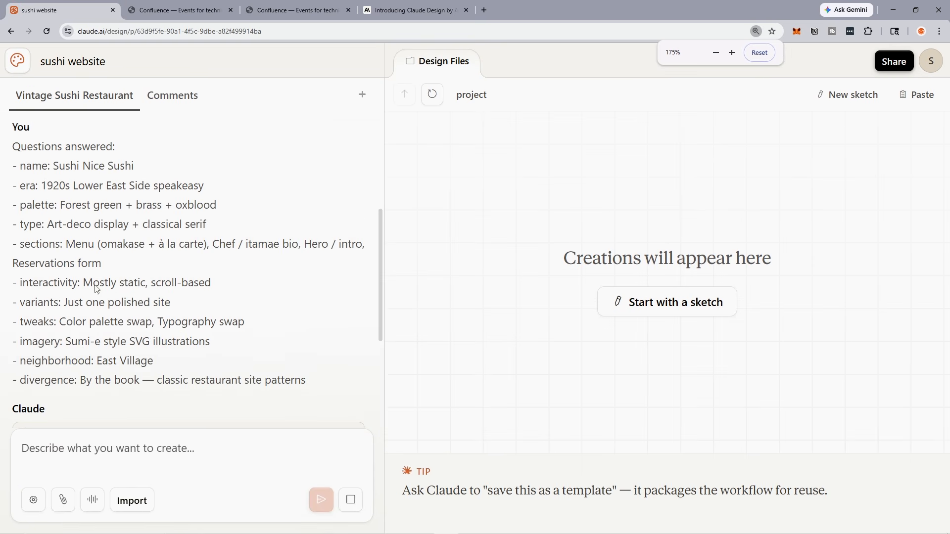
pyautogui.moveTo(221, 317); pyautogui.dragTo(126, 244)
pyautogui.scroll(8, 134, 257)
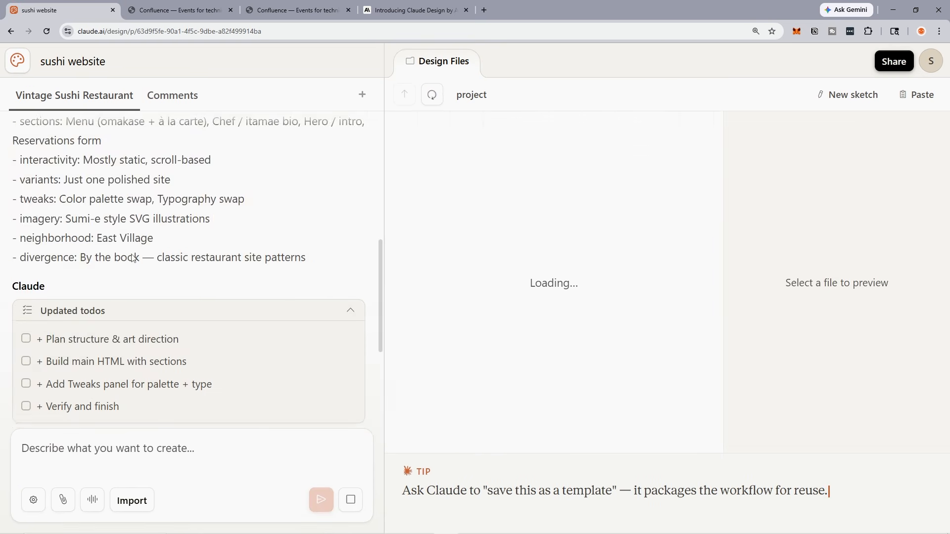
pyautogui.hotkey('ctrl', '-')
pyautogui.hotkey('ctrl', '-')
pyautogui.hotkey('ctrl', '-')
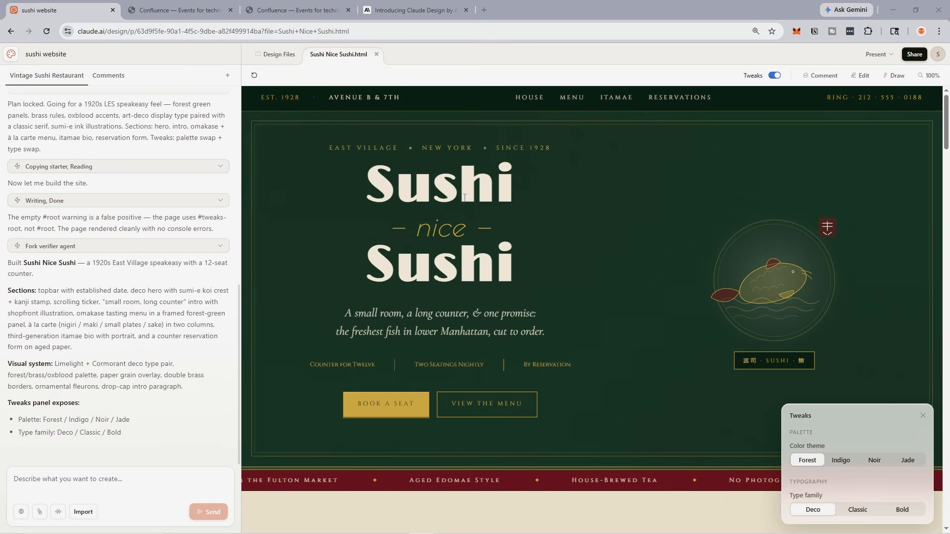
# Examine the generated Sushi Nice Sushi website from the hero tagline down to the reservations form and footer
pyautogui.moveTo(339, 311); pyautogui.dragTo(704, 335)
pyautogui.click(713, 335)
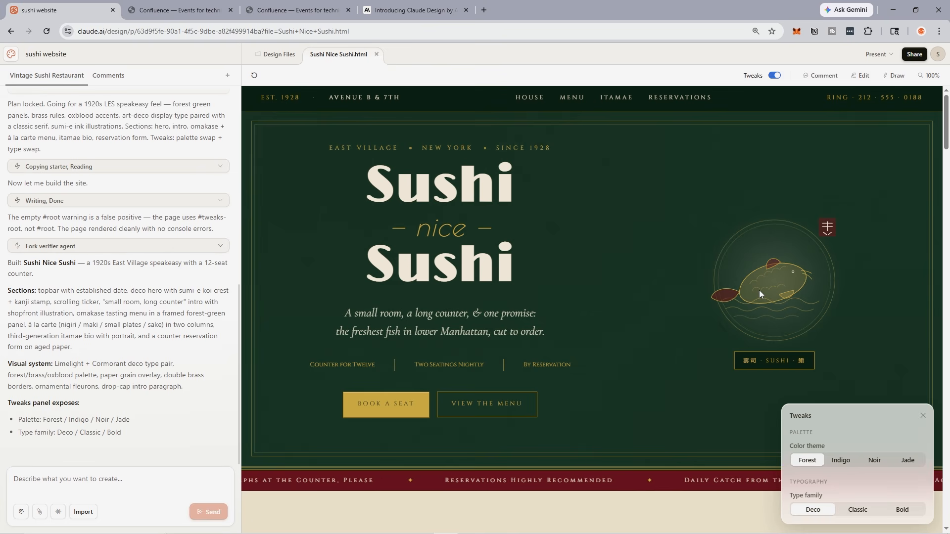
pyautogui.scroll(-20, 383, 329)
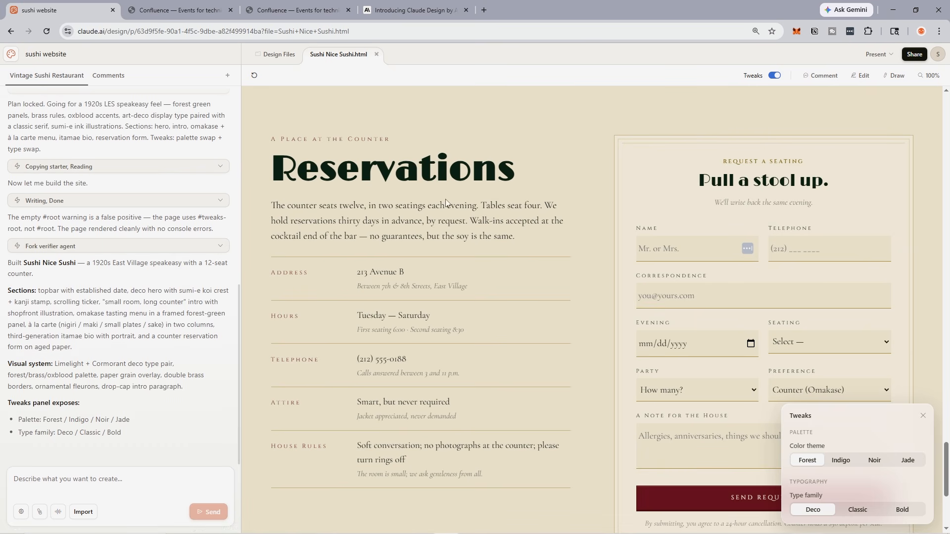
pyautogui.scroll(-5, 706, 342)
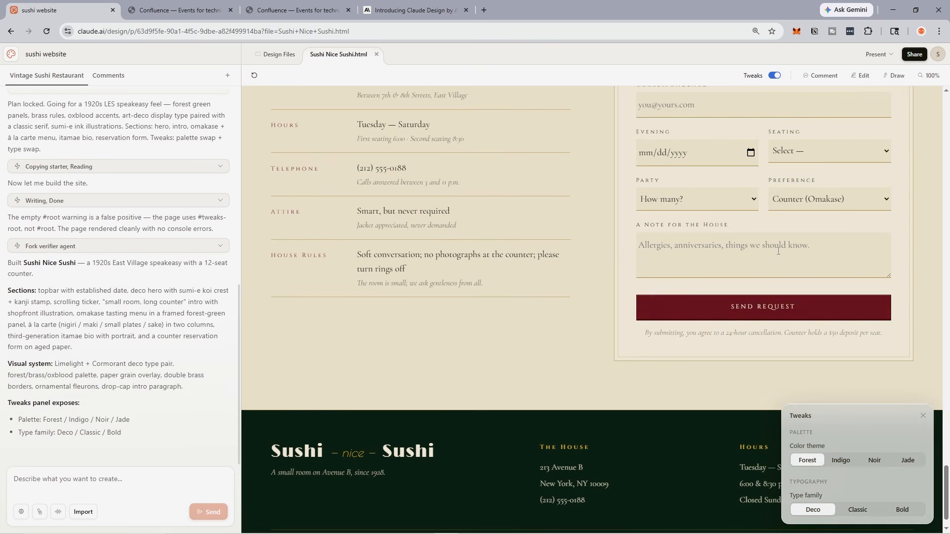
# Try to send the reservation request with the form left empty, and return to the site's hero section
pyautogui.click(762, 271)
pyautogui.scroll(15, 791, 298)
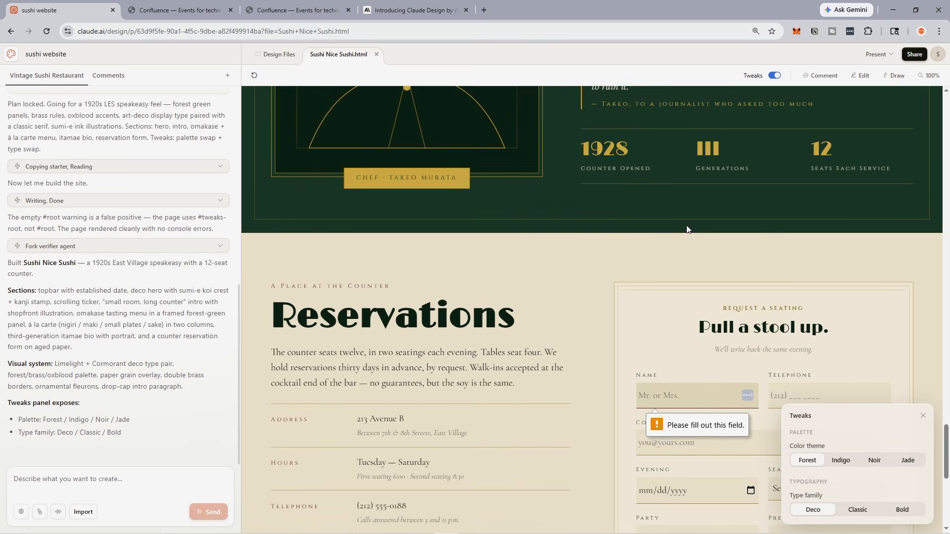
pyautogui.scroll(15, 606, 231)
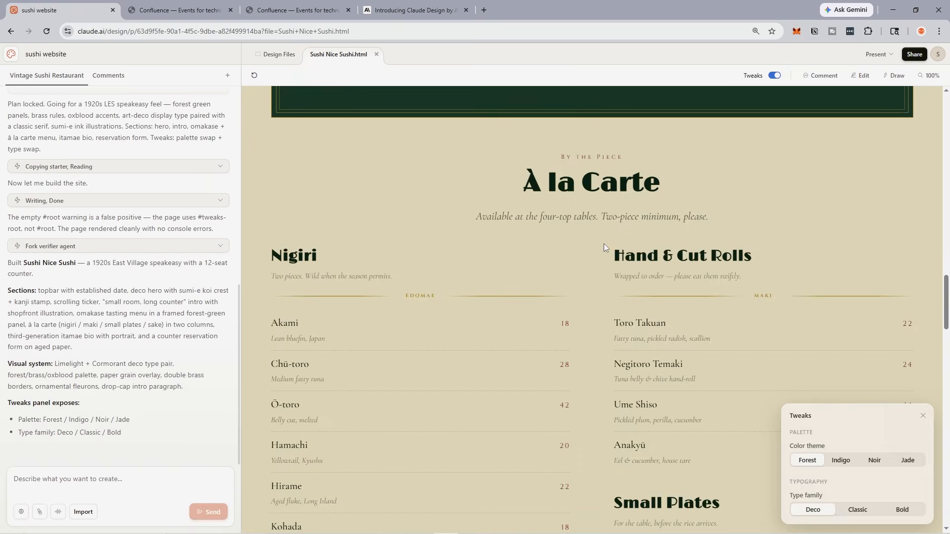
pyautogui.scroll(15, 603, 247)
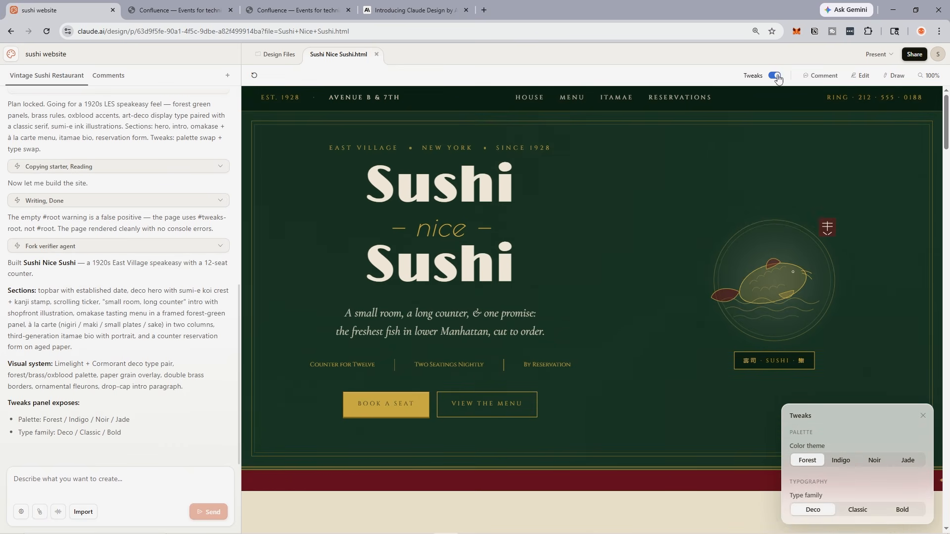
# Try the Indigo, Noir and Jade color themes on the sushi site, and set the theme back to Forest
pyautogui.hotkey('ctrl', '+')
pyautogui.hotkey('ctrl', '-')
pyautogui.click(842, 462)
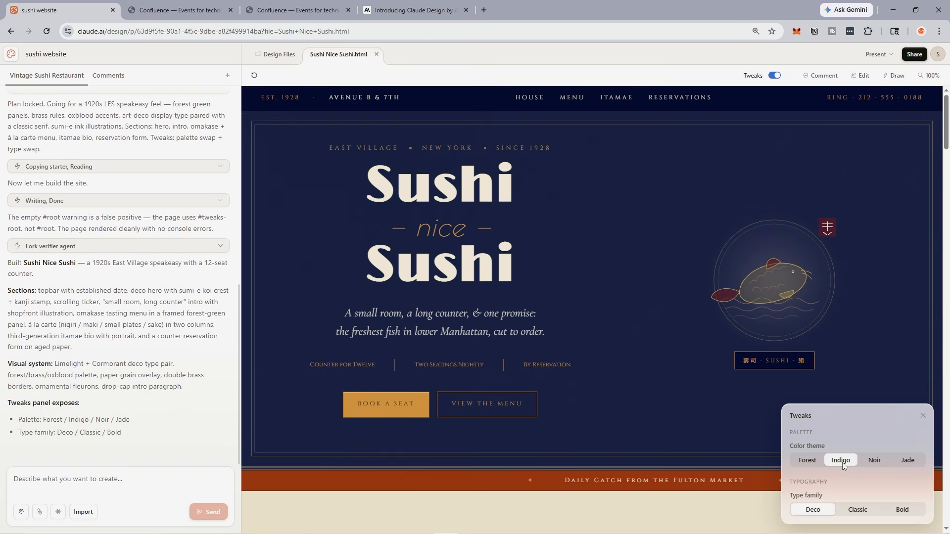
pyautogui.click(873, 461)
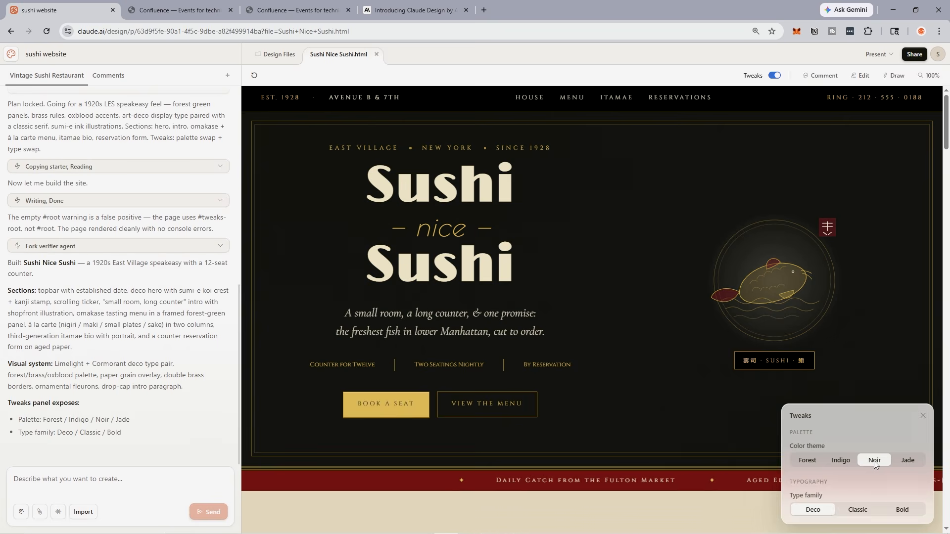
pyautogui.click(919, 460)
pyautogui.click(841, 461)
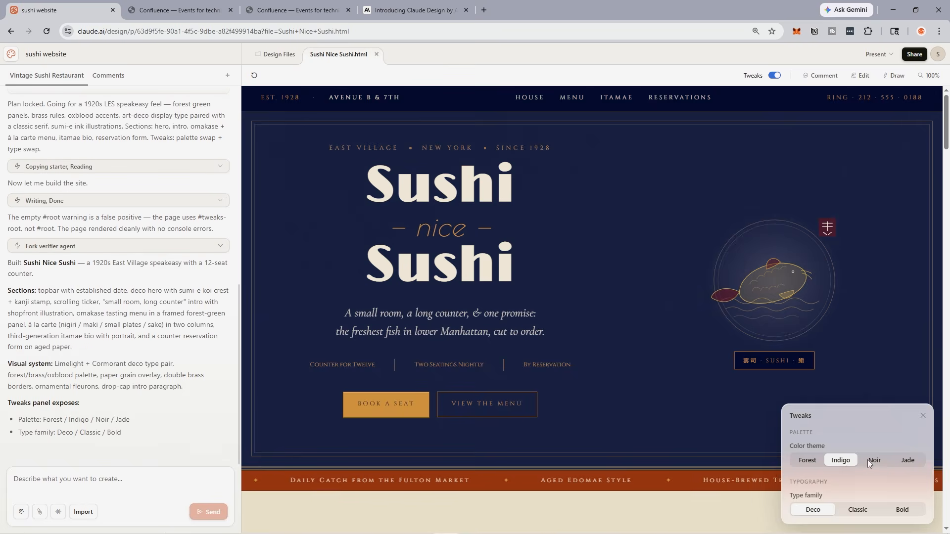
pyautogui.click(874, 461)
pyautogui.click(807, 460)
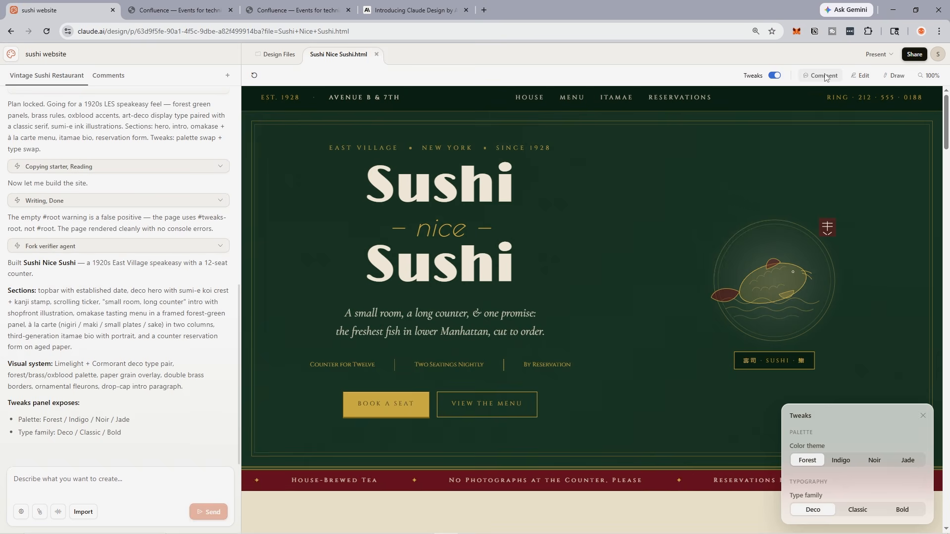
# Select the hero's koi illustration in edit mode to view its SVG properties, and open the project's sharing and export options
pyautogui.click(864, 77)
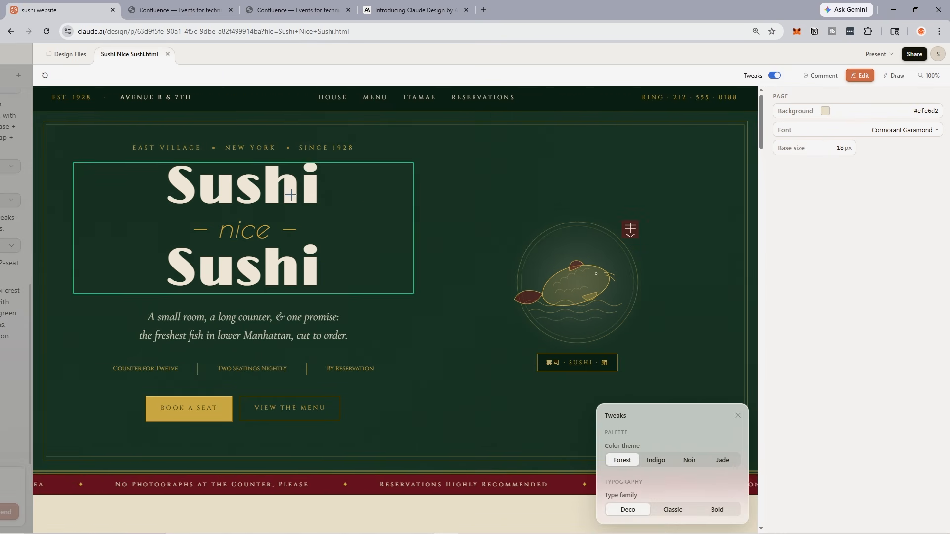
pyautogui.click(558, 286)
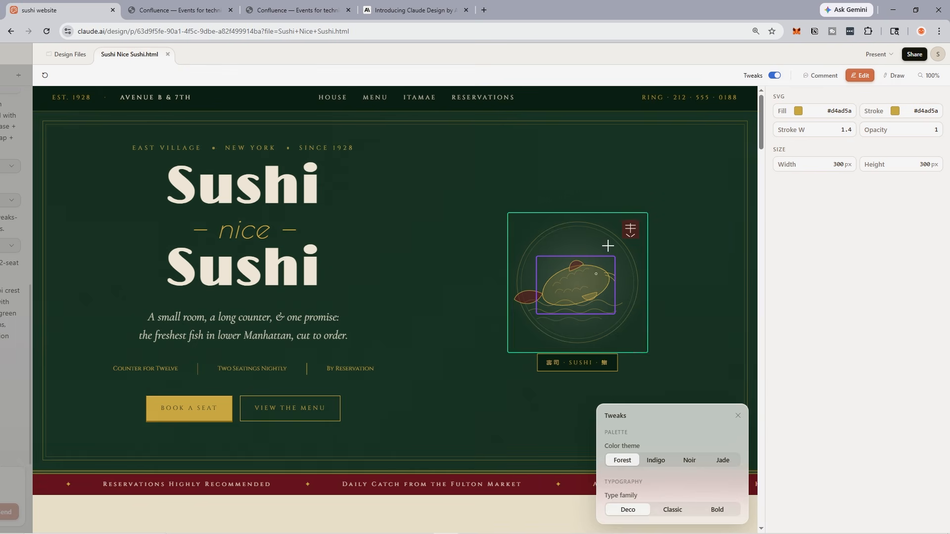
pyautogui.click(924, 57)
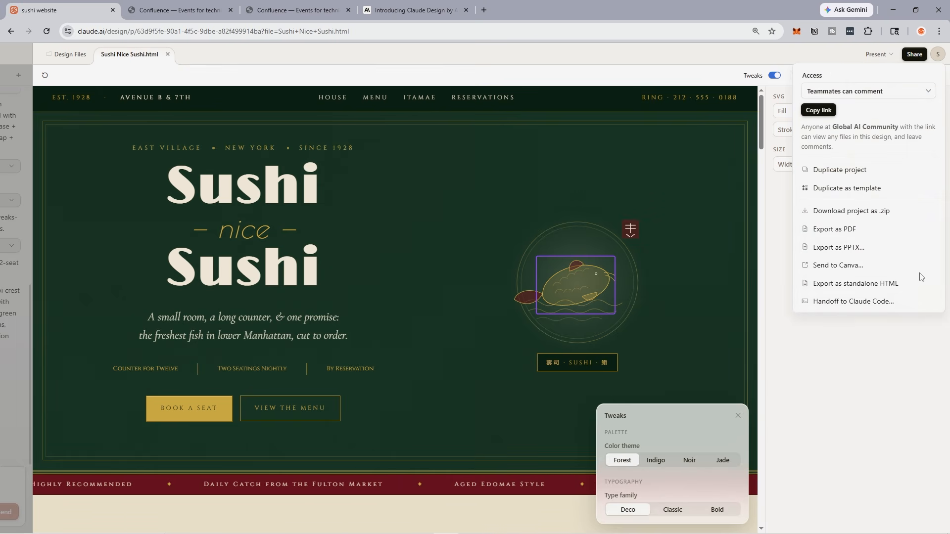